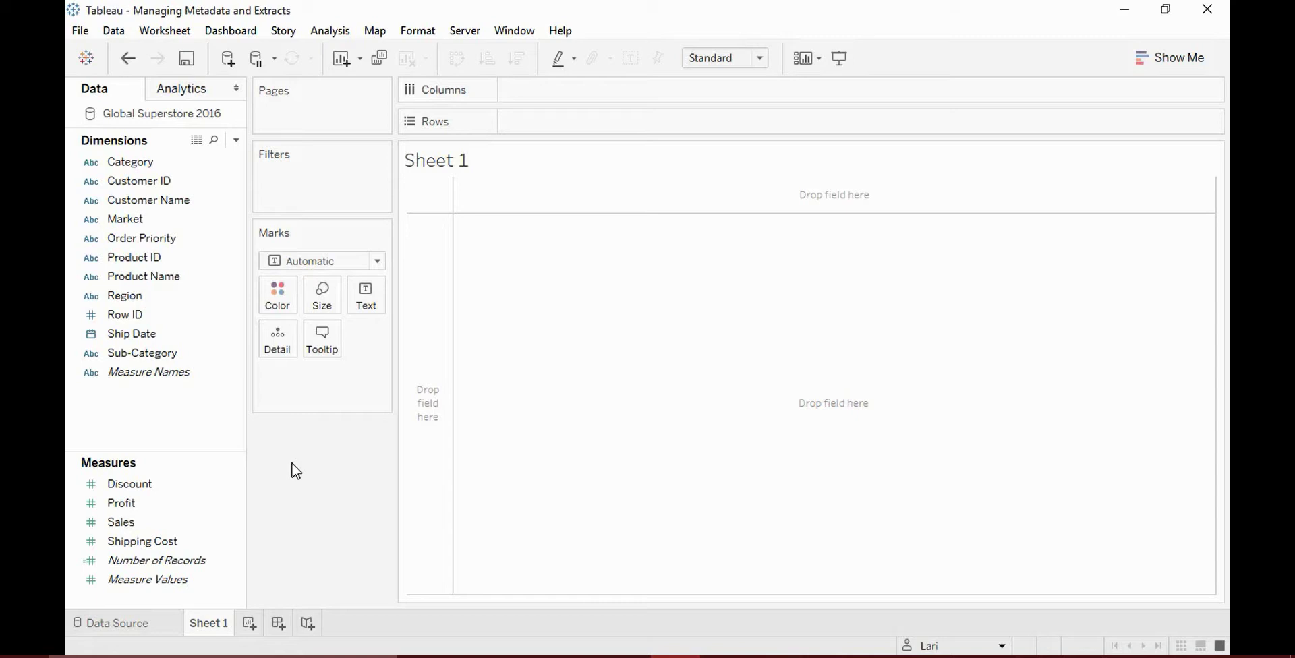
Step: Hide the Order Priority dimension from the data fields
right_click(197, 238)
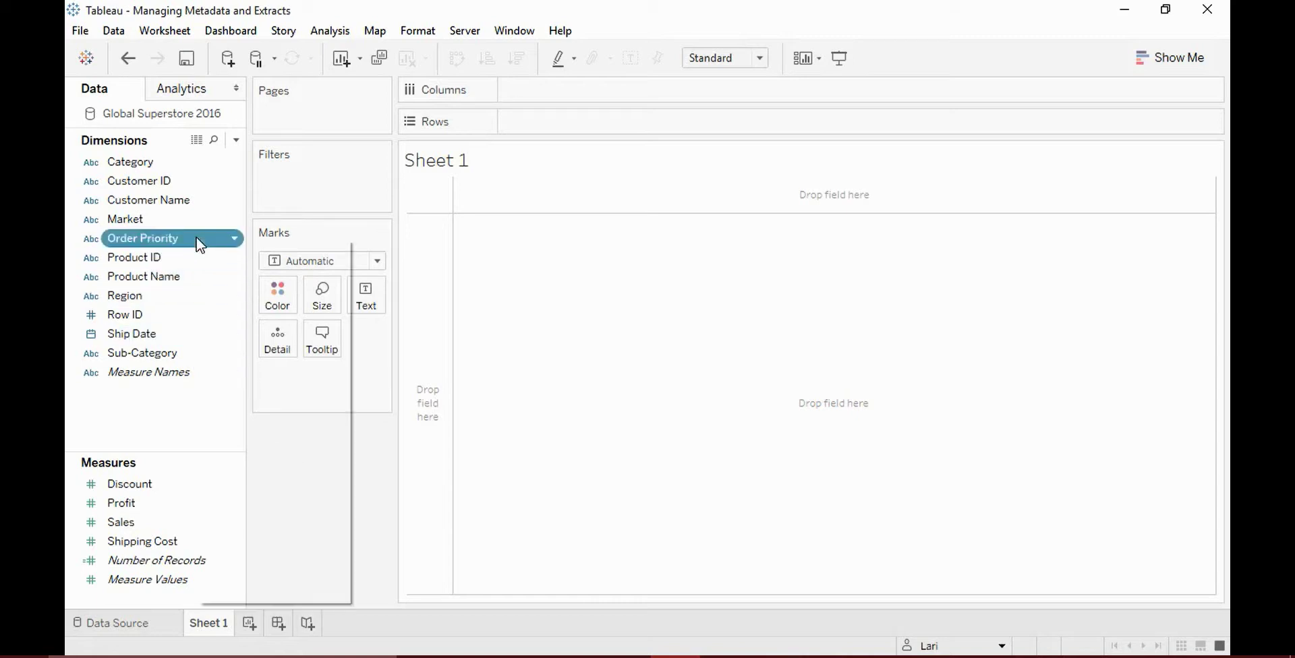
left_click(235, 317)
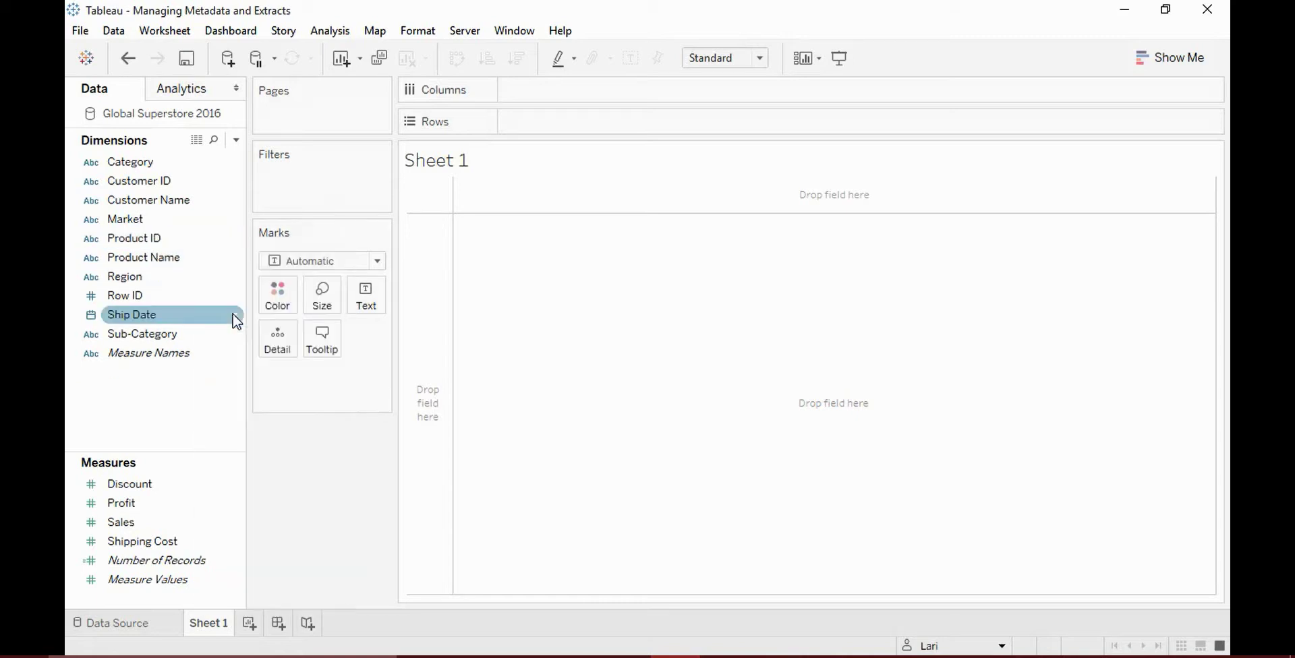
Step: Show the hidden fields to review them, and turn their display off again
left_click(236, 140)
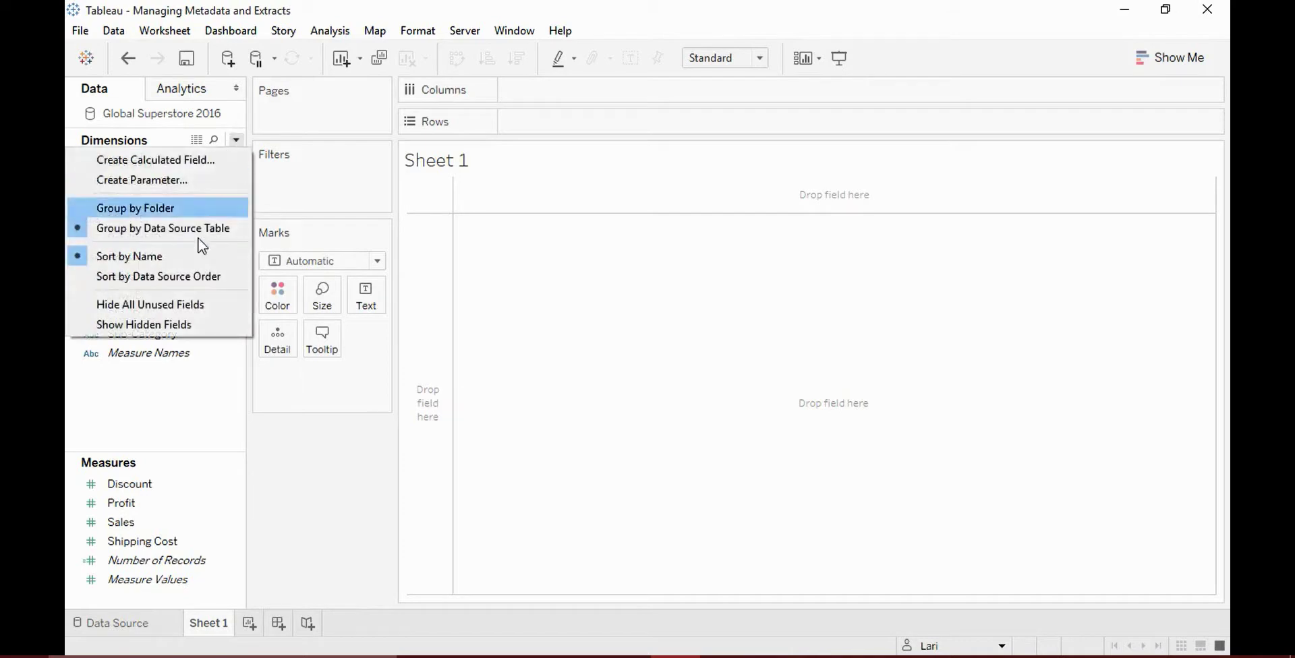
left_click(191, 323)
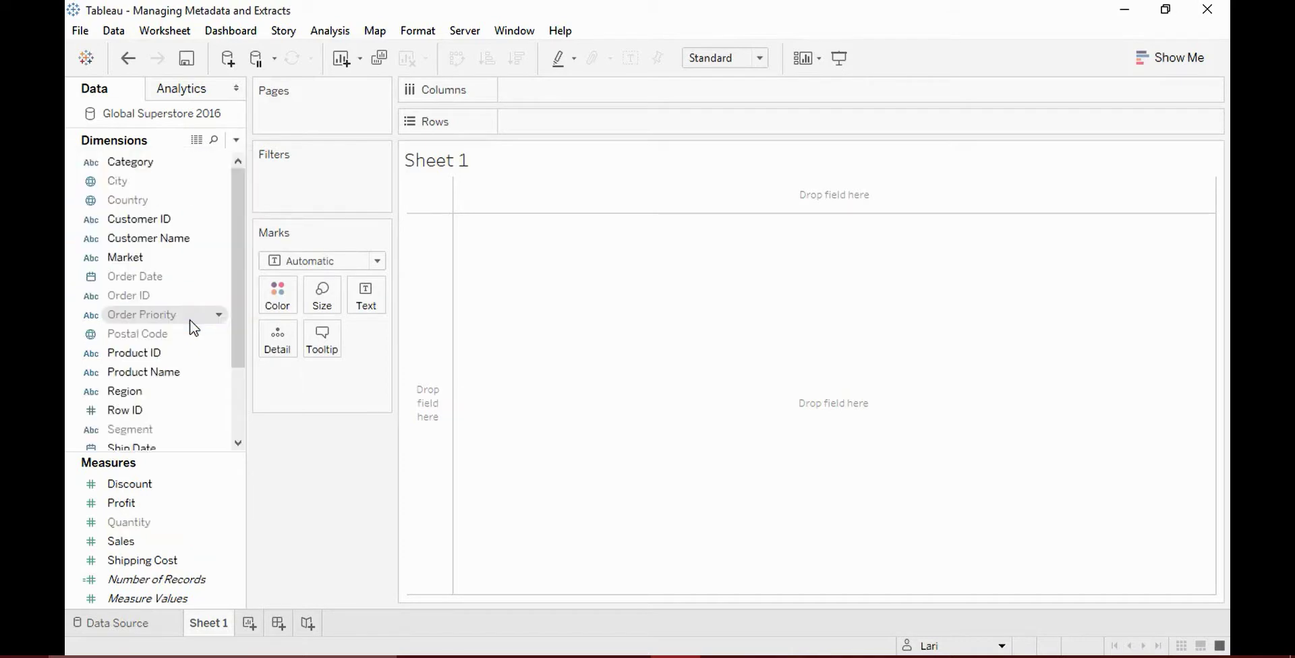
left_click(236, 140)
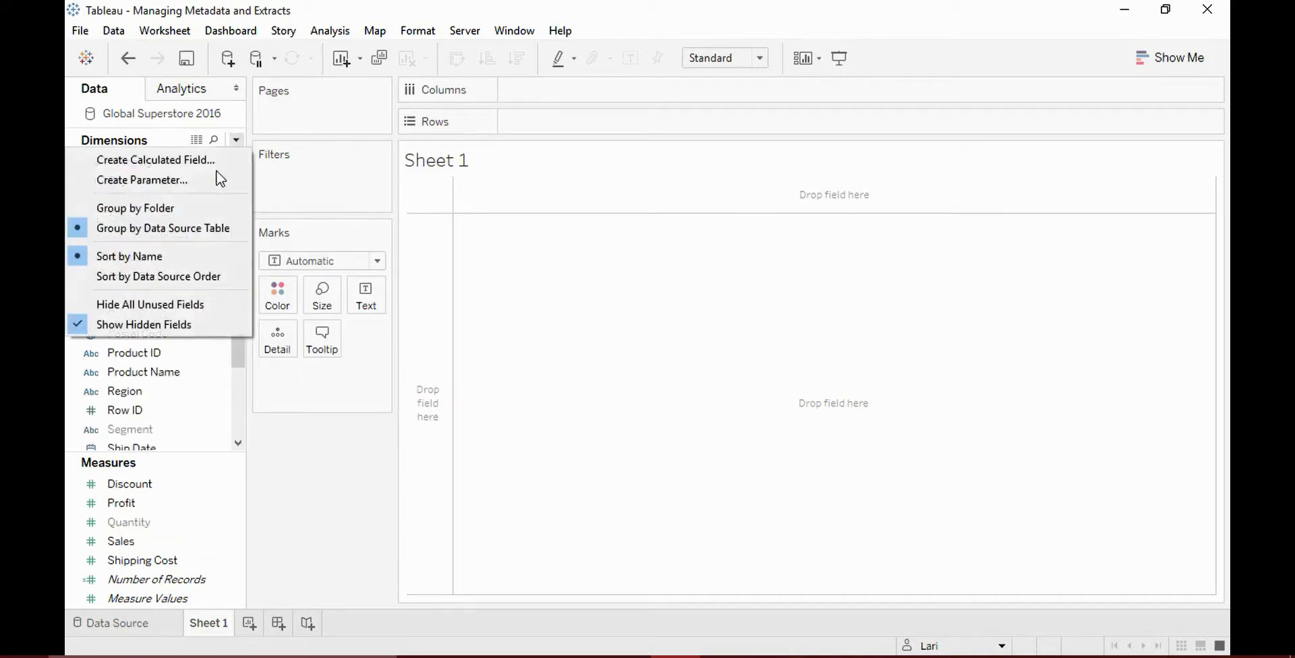
left_click(201, 327)
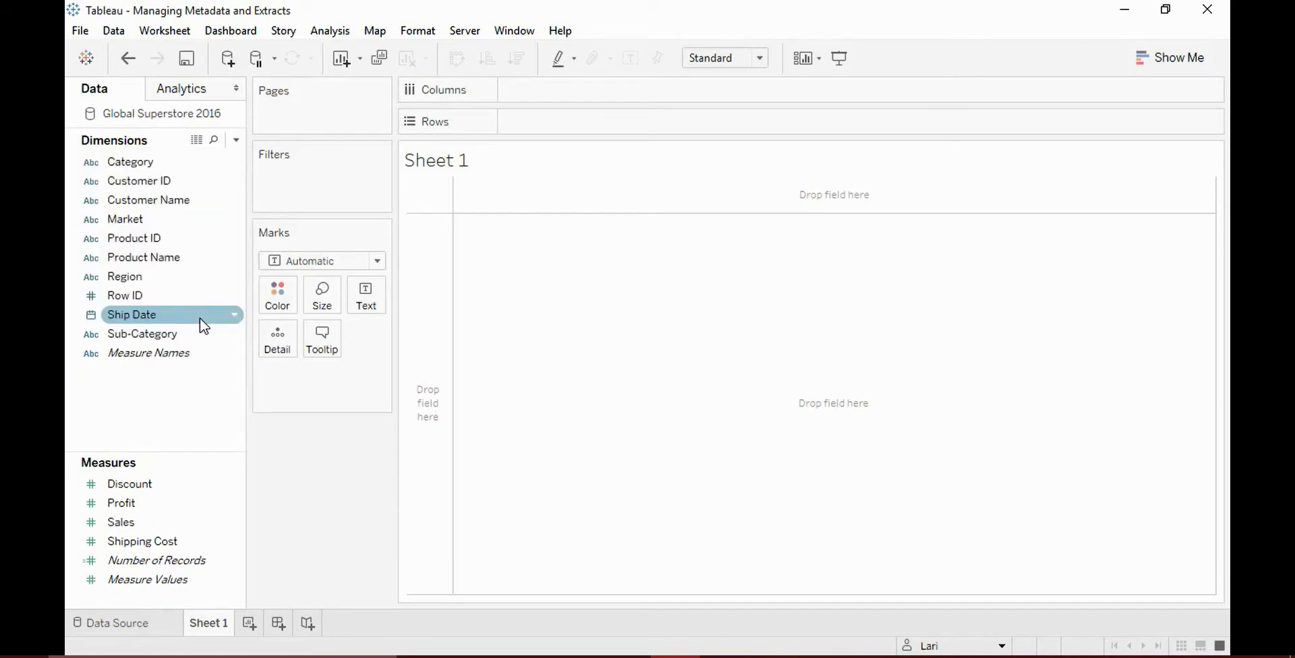
Step: Rename the Ship Date dimension to Shipping Date
left_click(199, 317)
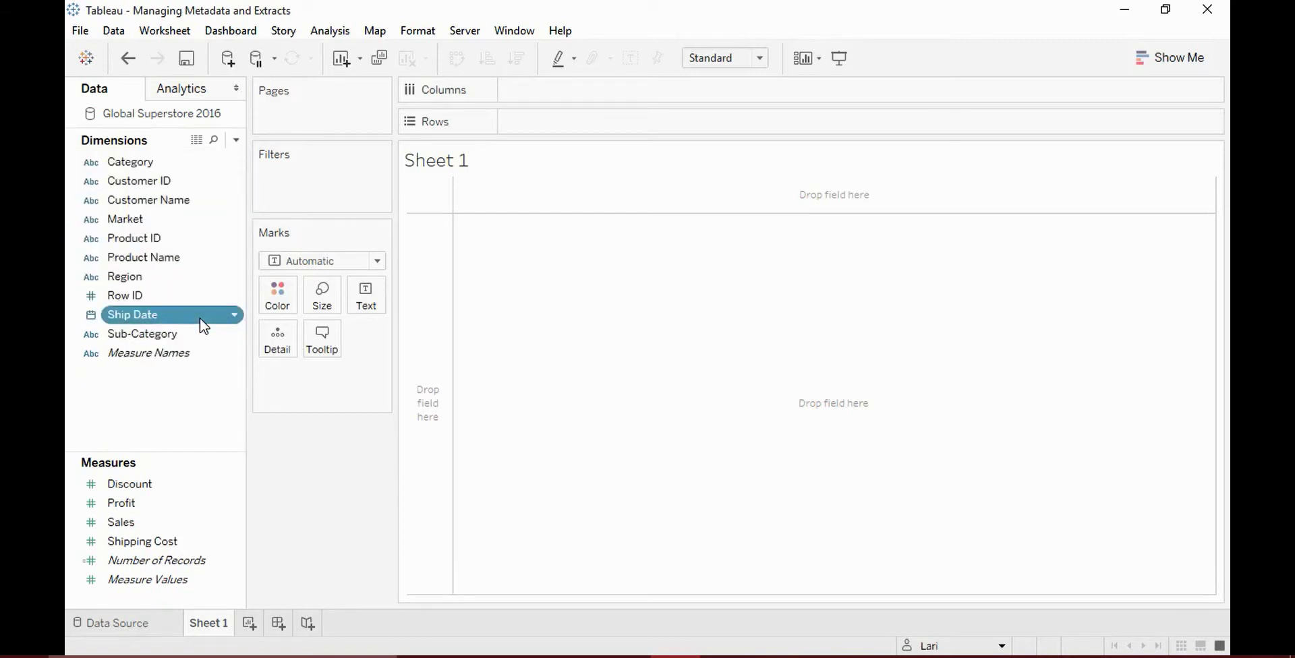
left_click(200, 318)
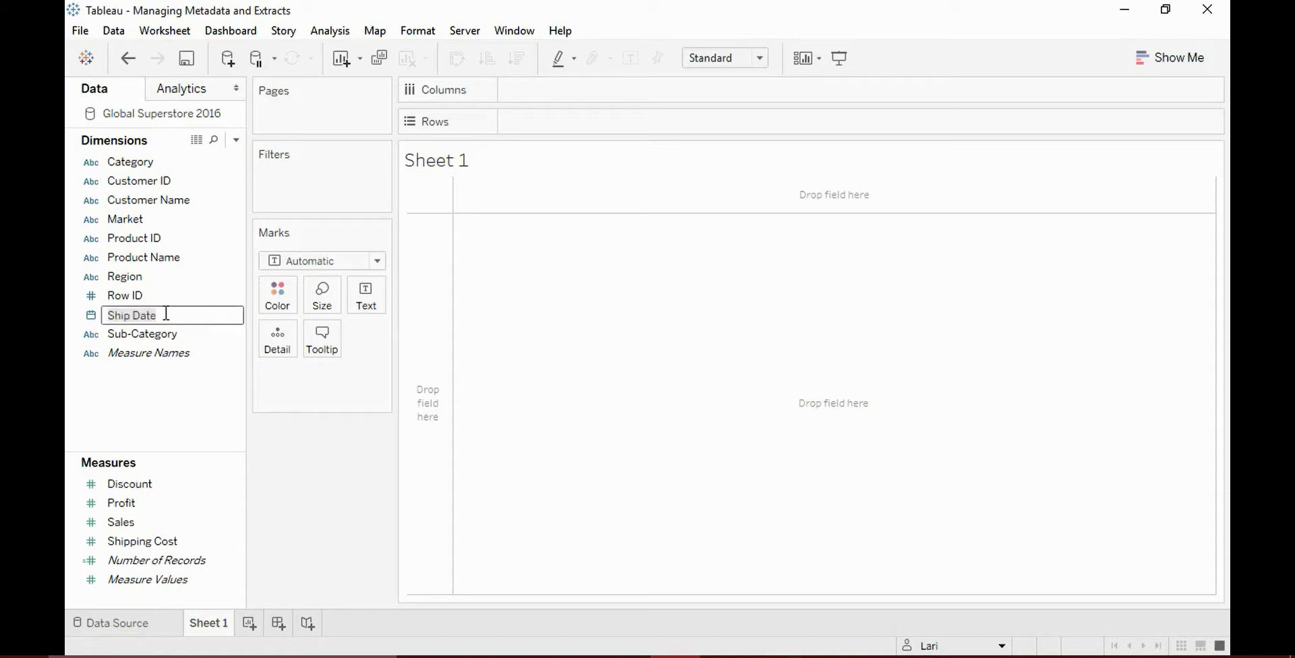
left_click(133, 315)
type("ping")
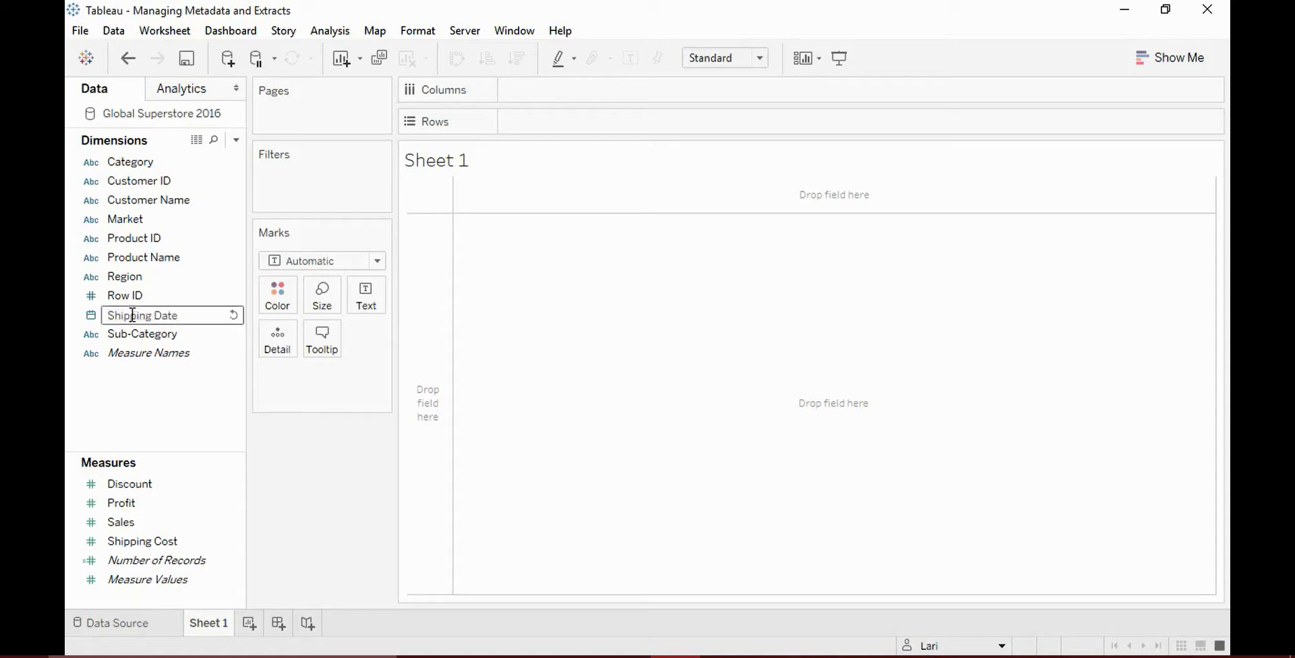
key("Return")
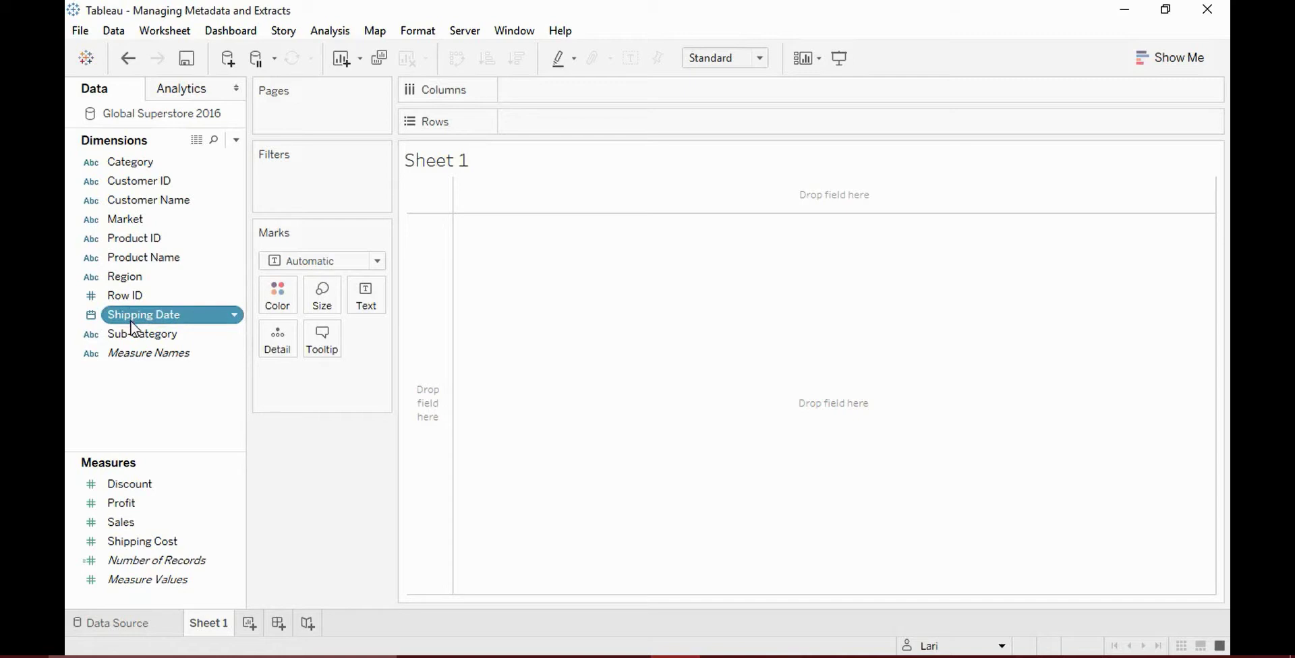
Step: Create a hierarchy named Products from Category and Sub-Category, and add Product Name as its lowest level
left_click(135, 335)
left_click_drag(133, 332, 139, 162)
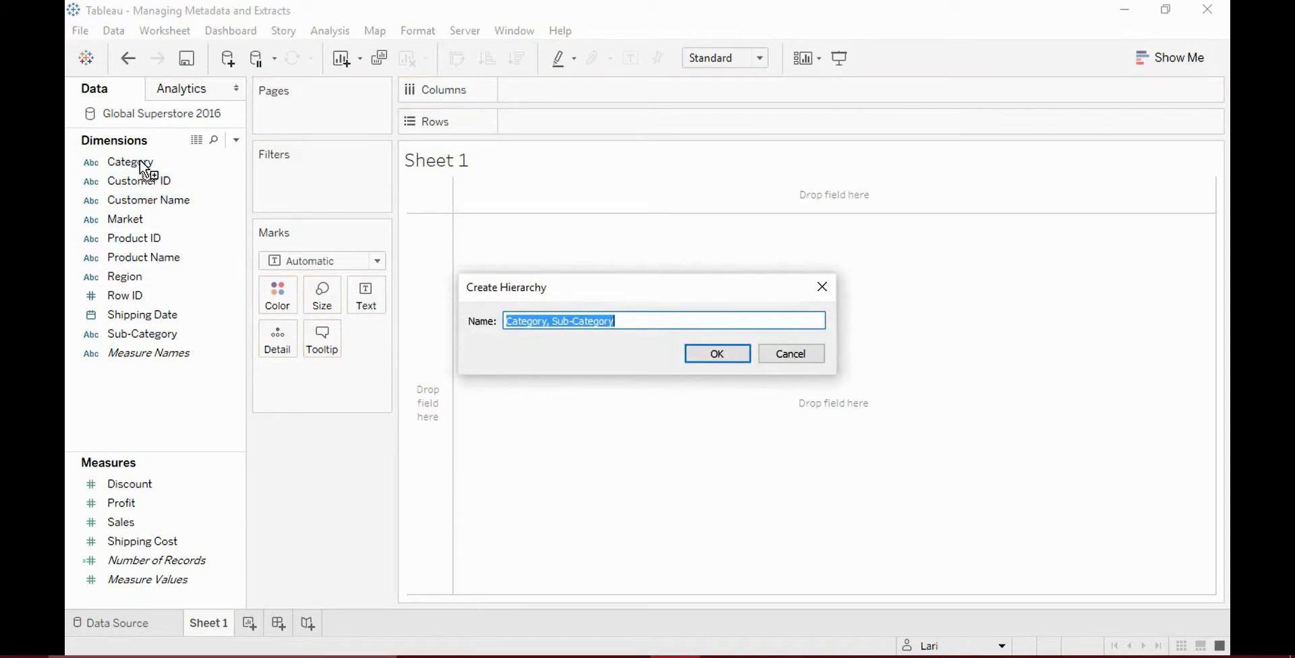
type("Products")
key("Return")
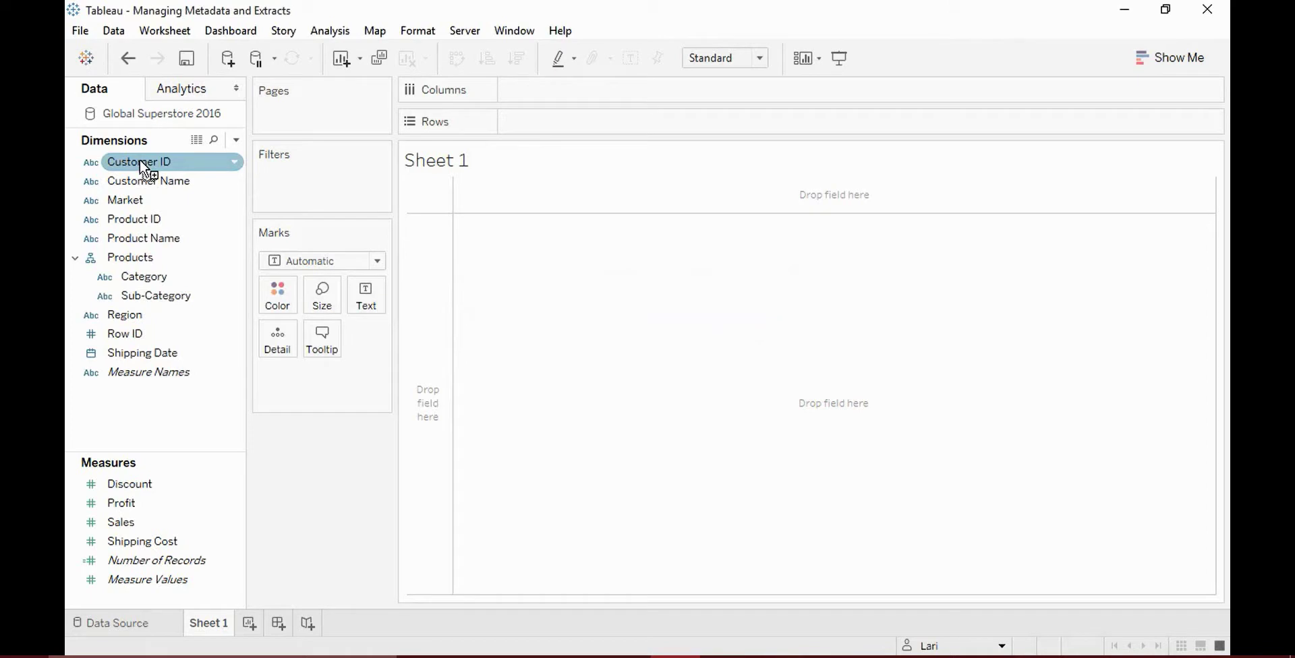
left_click_drag(138, 240, 143, 270)
left_click(143, 301)
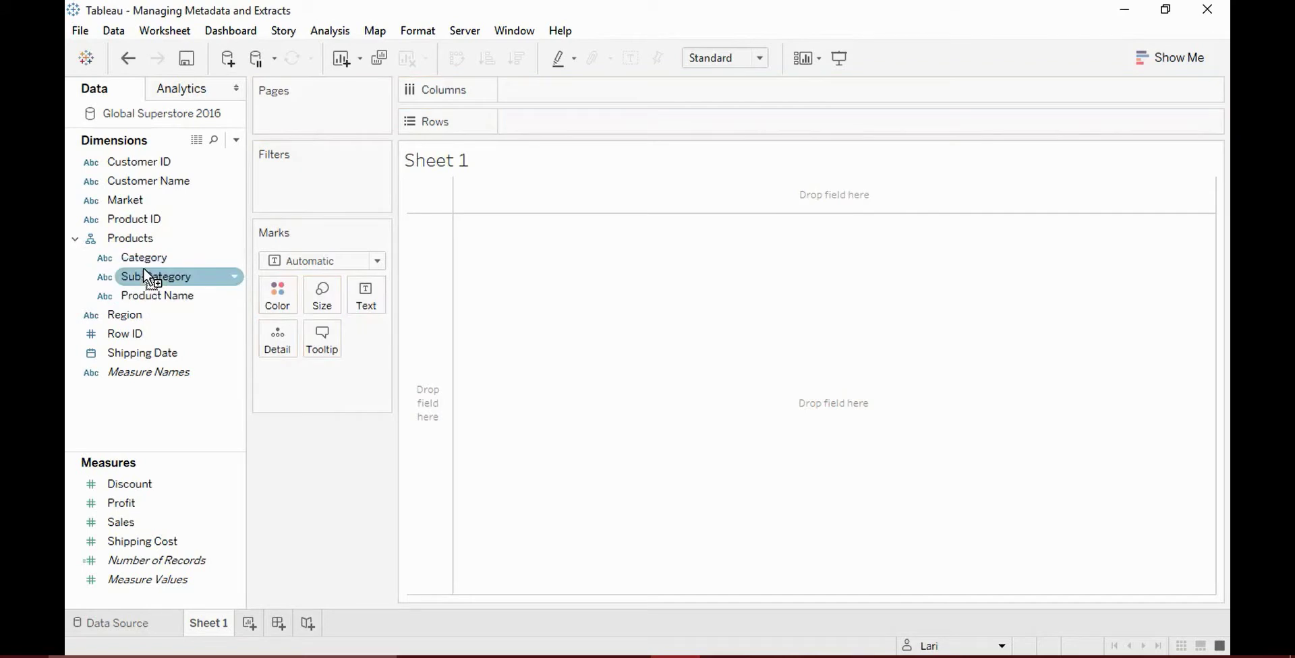
Step: Place Category on the rows of the view and drill it down to the Sub-Category level
double_click(144, 257)
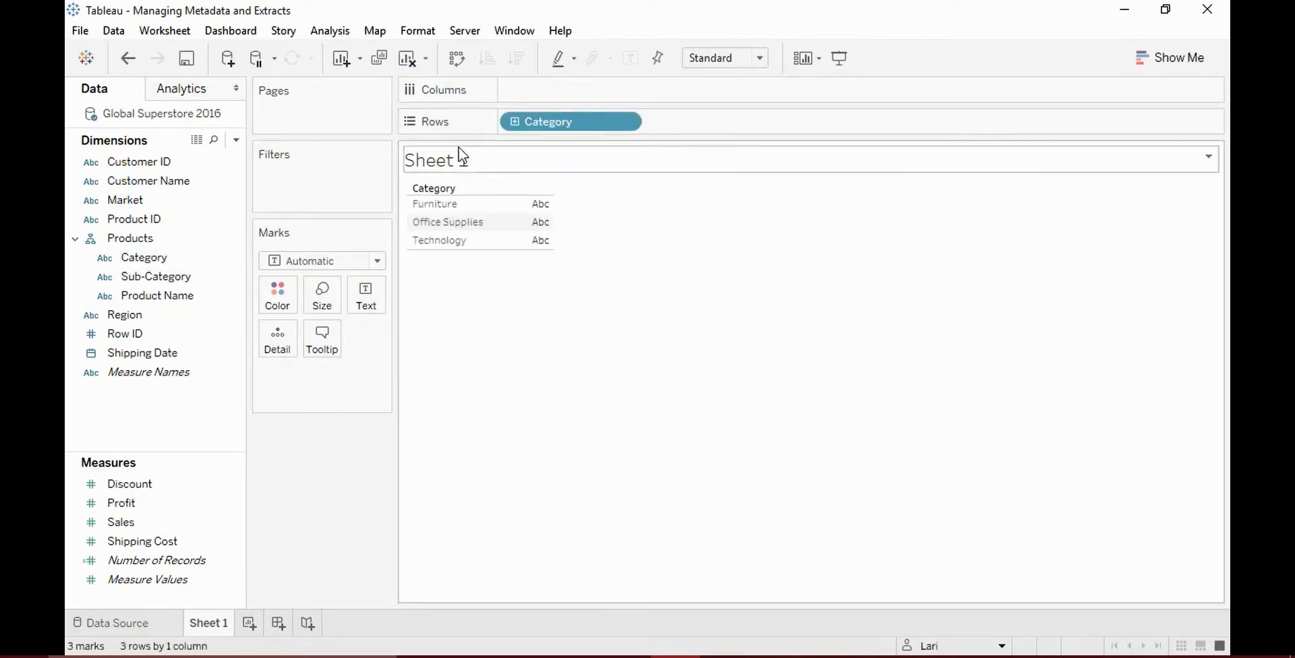
left_click(515, 121)
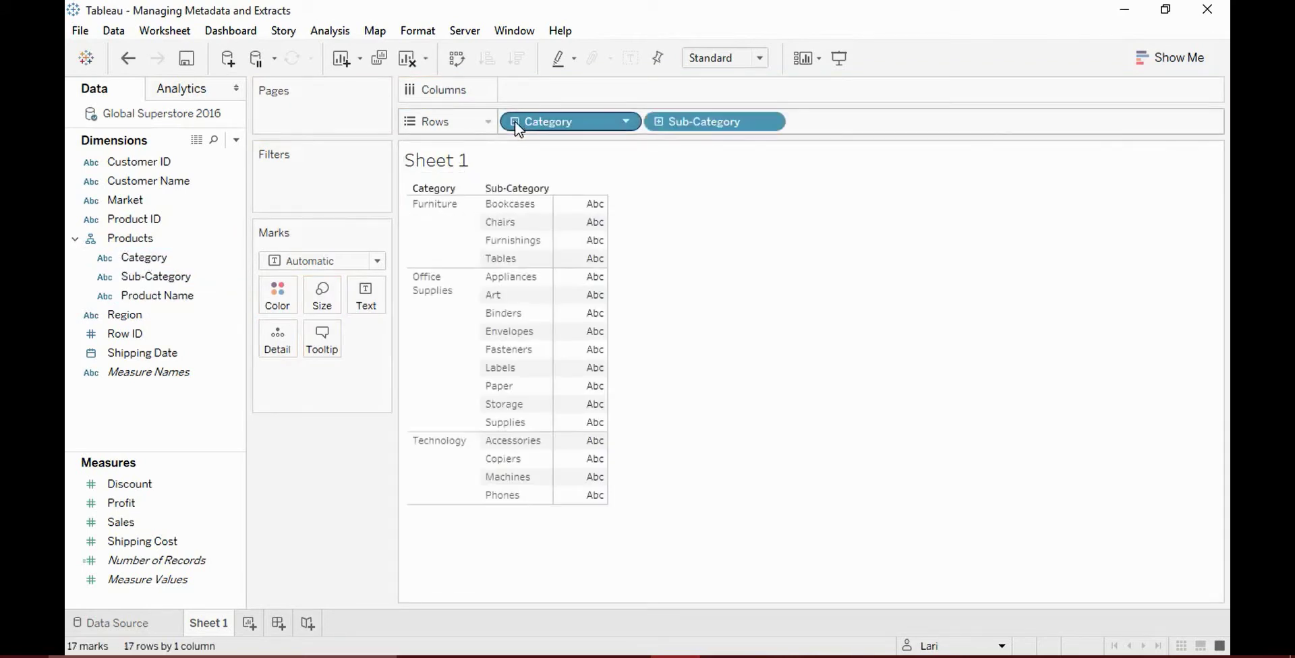
left_click(658, 122)
left_click(658, 121)
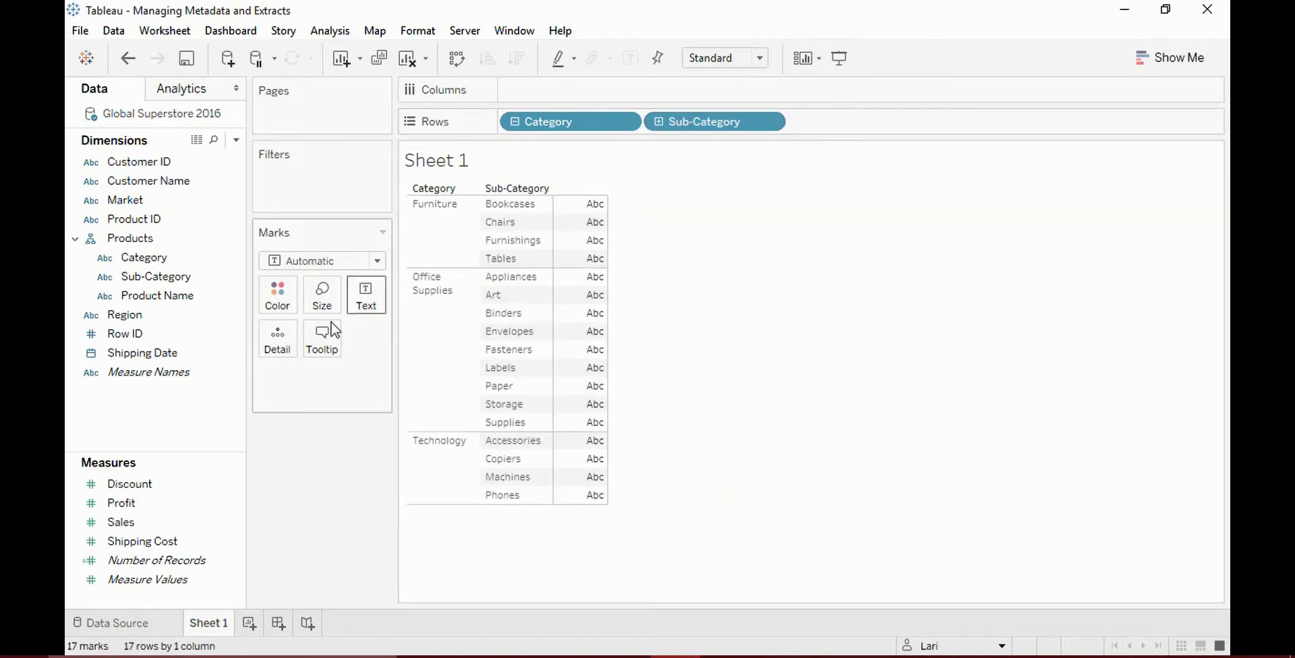
Step: Group the fields by folder and create a Customers folder containing Customer ID and Customer Name
right_click(193, 402)
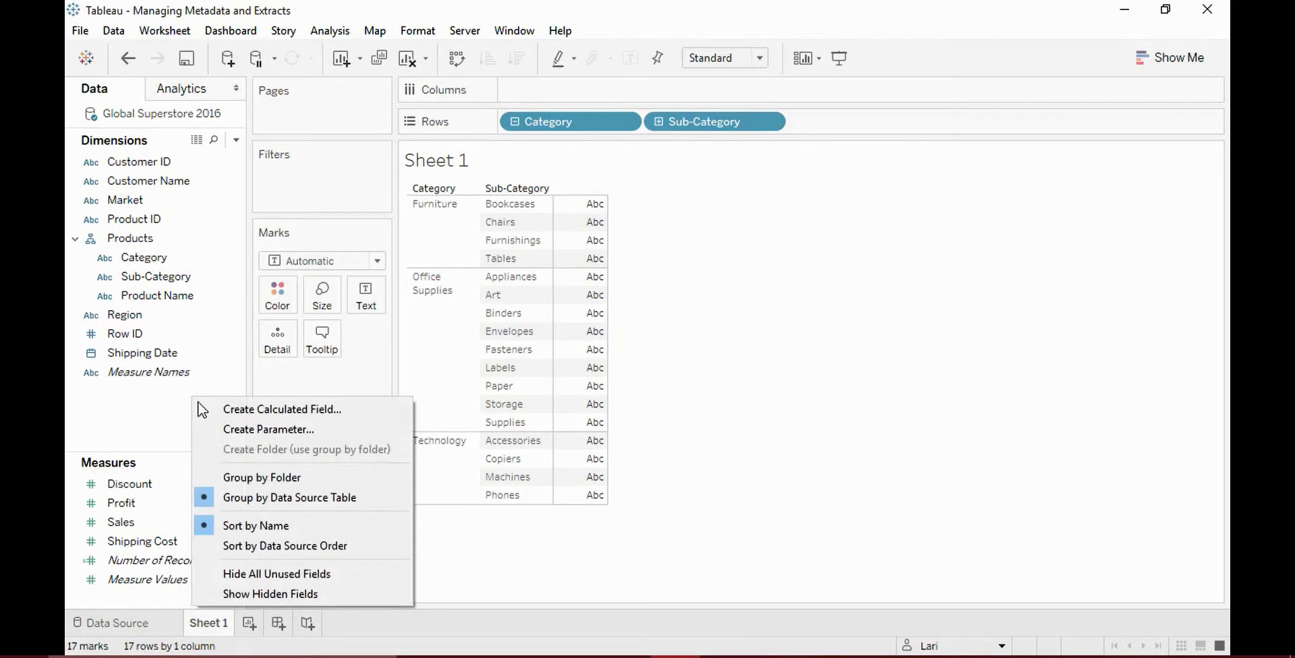
left_click(236, 478)
right_click(144, 407)
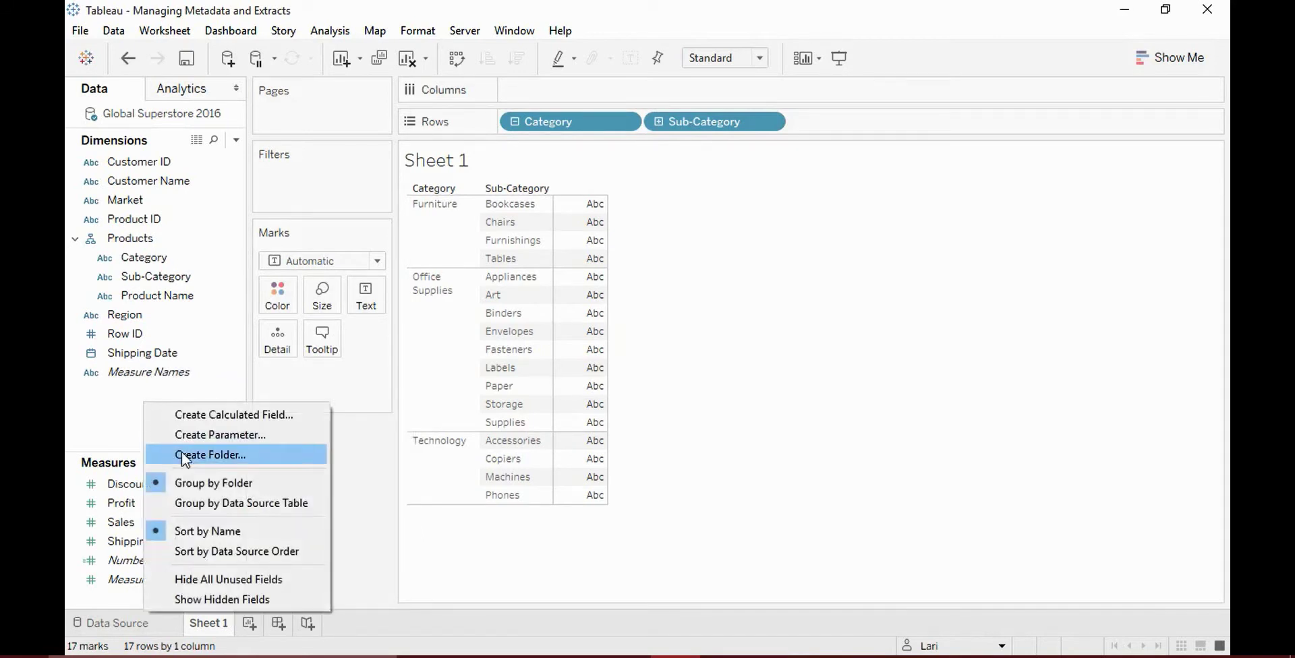
left_click(181, 455)
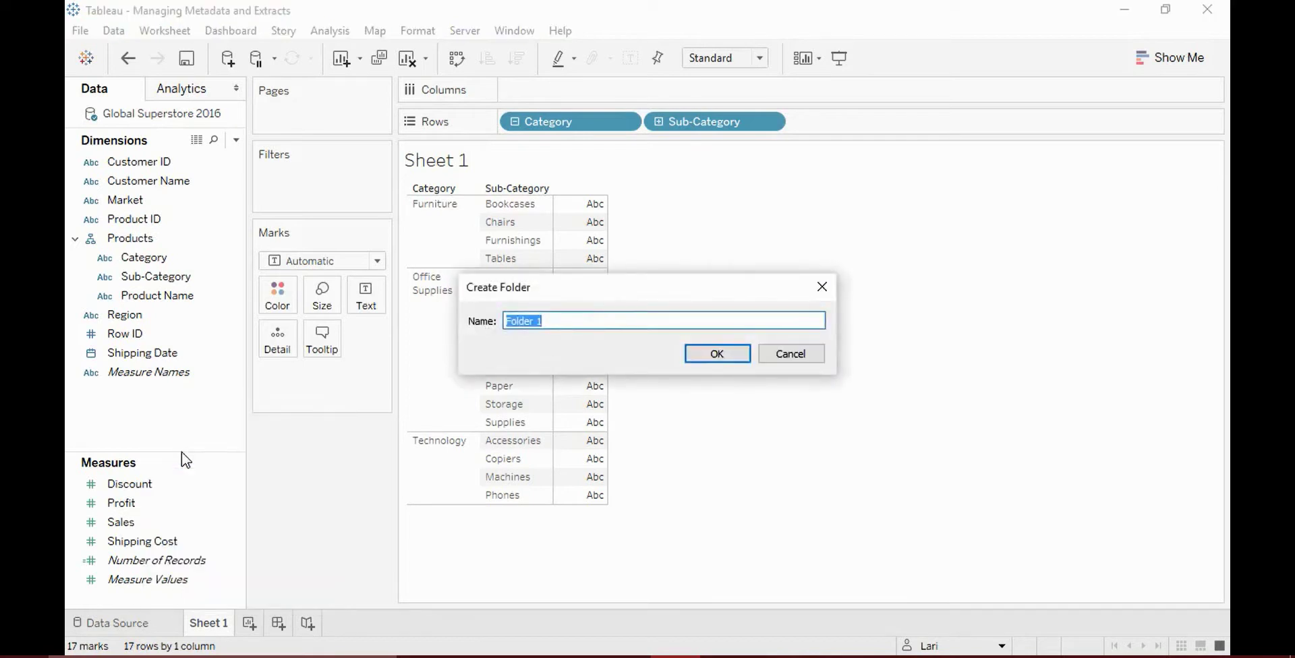
type("Customers")
left_click(716, 354)
left_click(173, 201)
left_click_drag(173, 207, 171, 171)
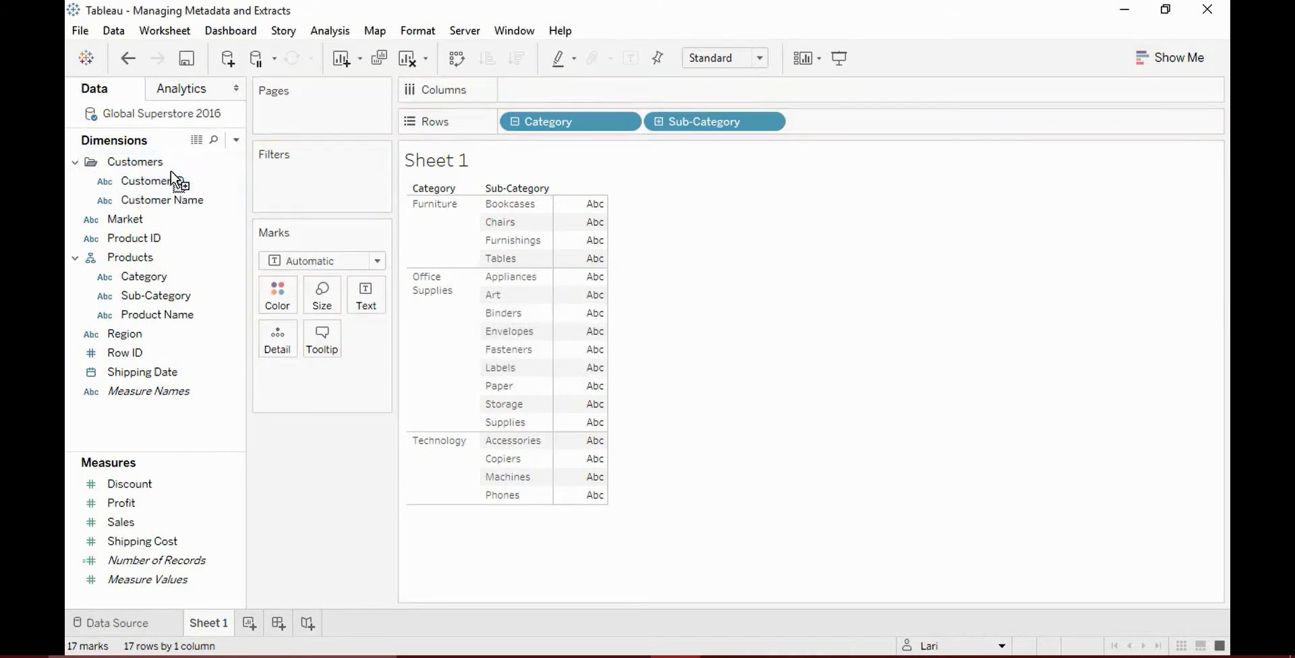
Step: Collapse the Customers folder and the Products hierarchy, and expand both again
left_click(76, 162)
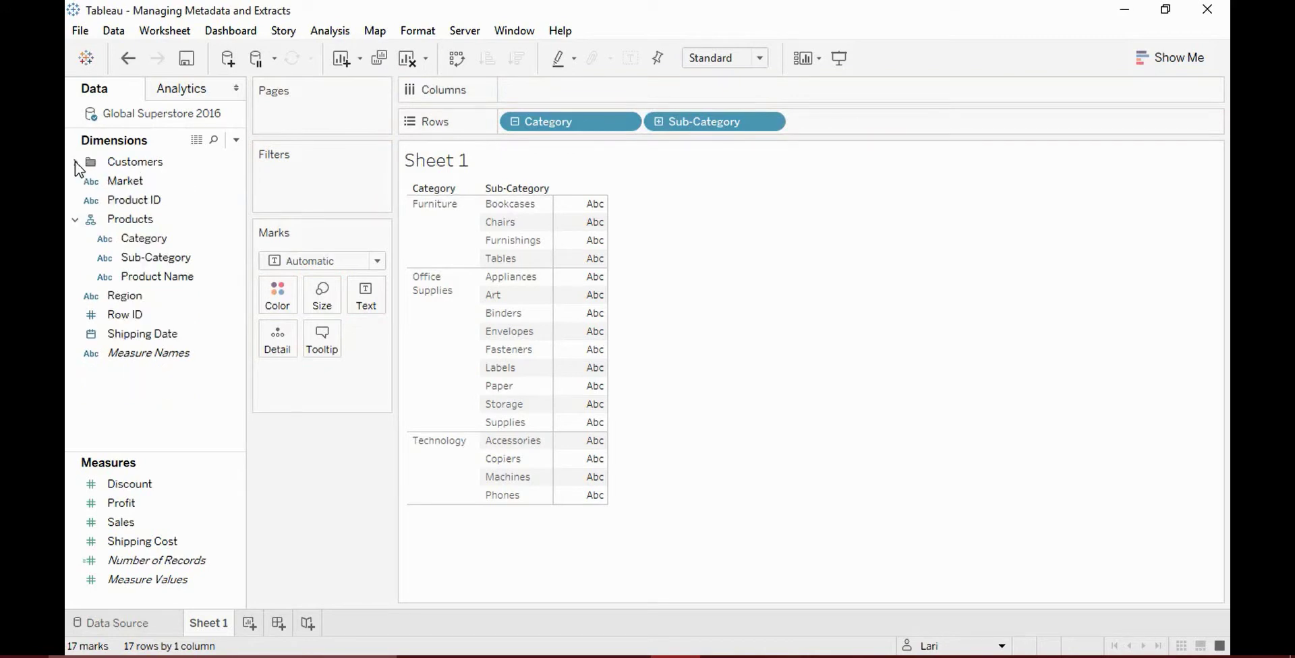
left_click(76, 220)
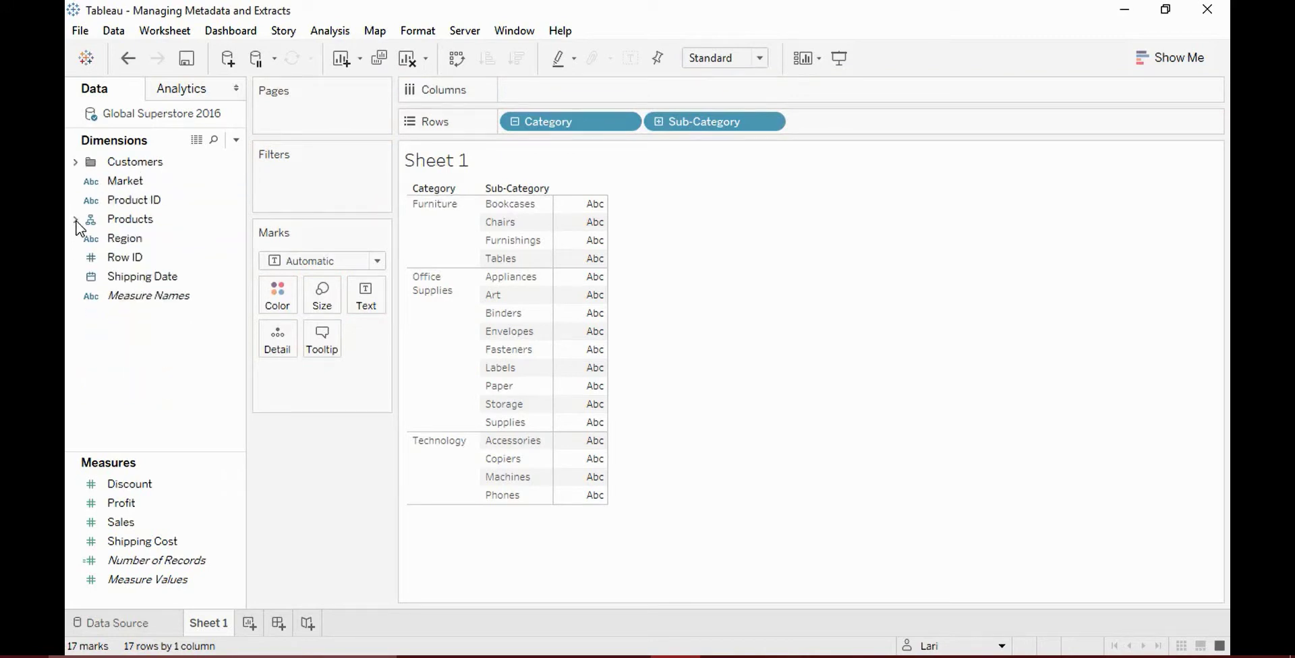
left_click(76, 220)
left_click(75, 163)
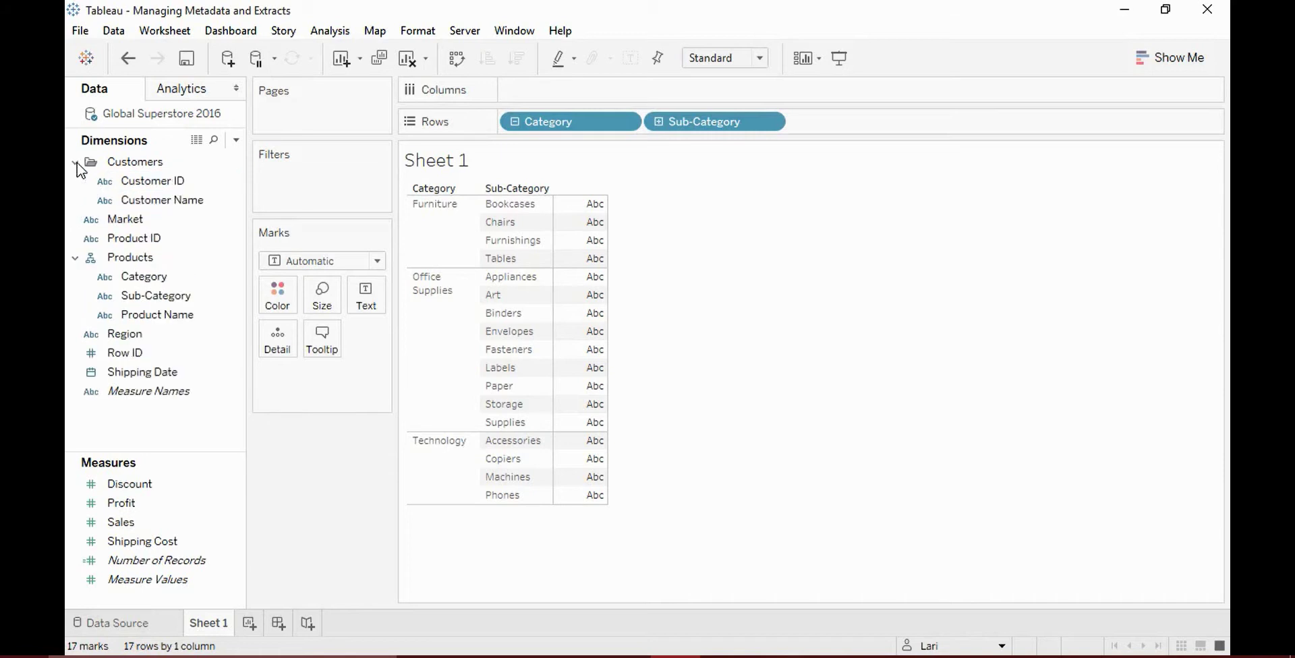
Step: Search the data fields for "s" and clear the search term
left_click(214, 140)
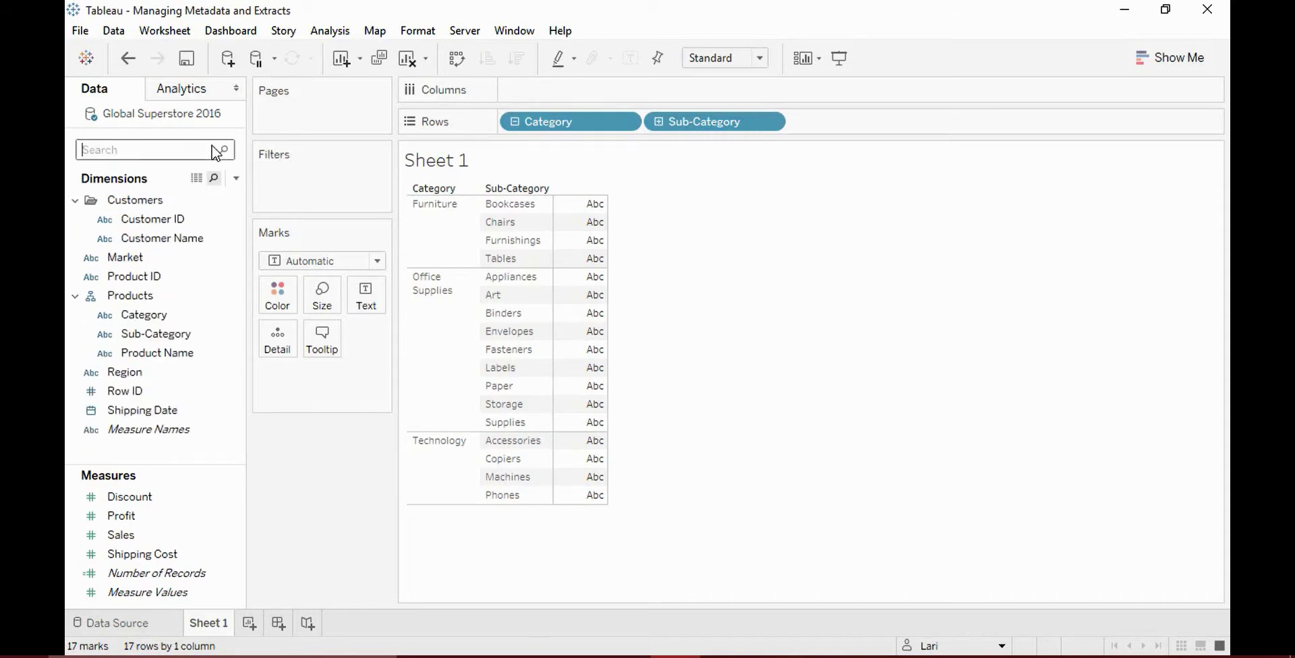
type("s")
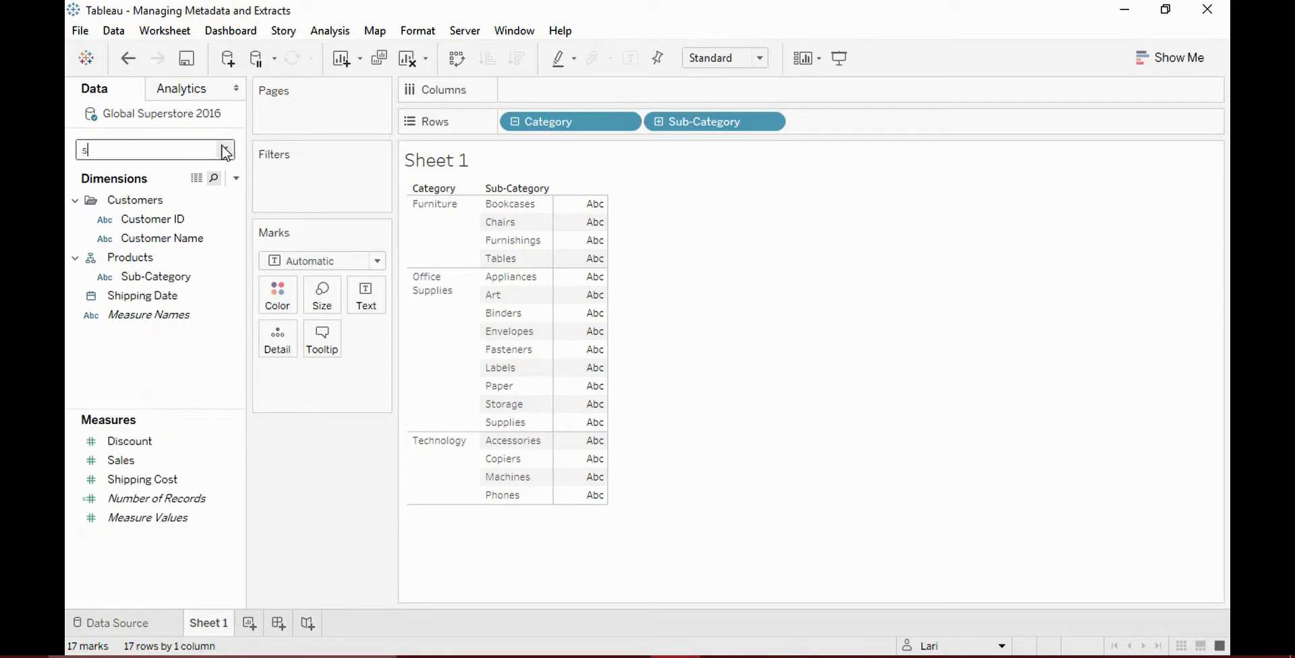
left_click(225, 150)
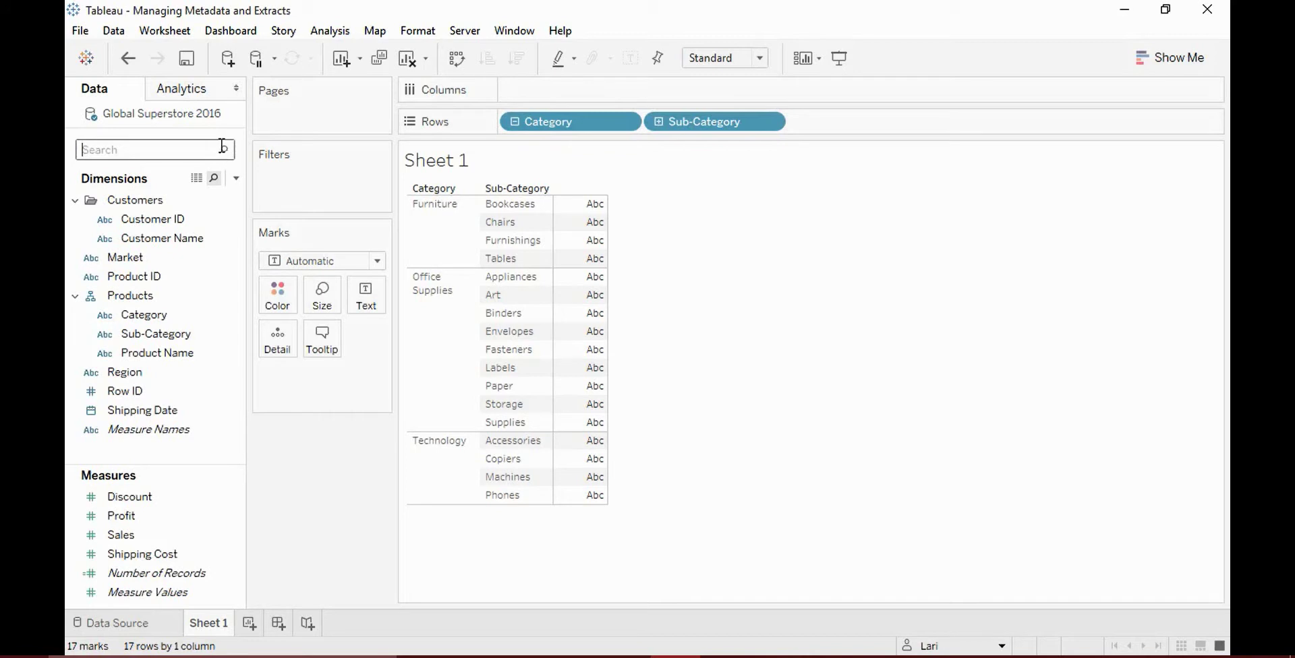
Step: Change the data type of the Row ID dimension to String
left_click(91, 391)
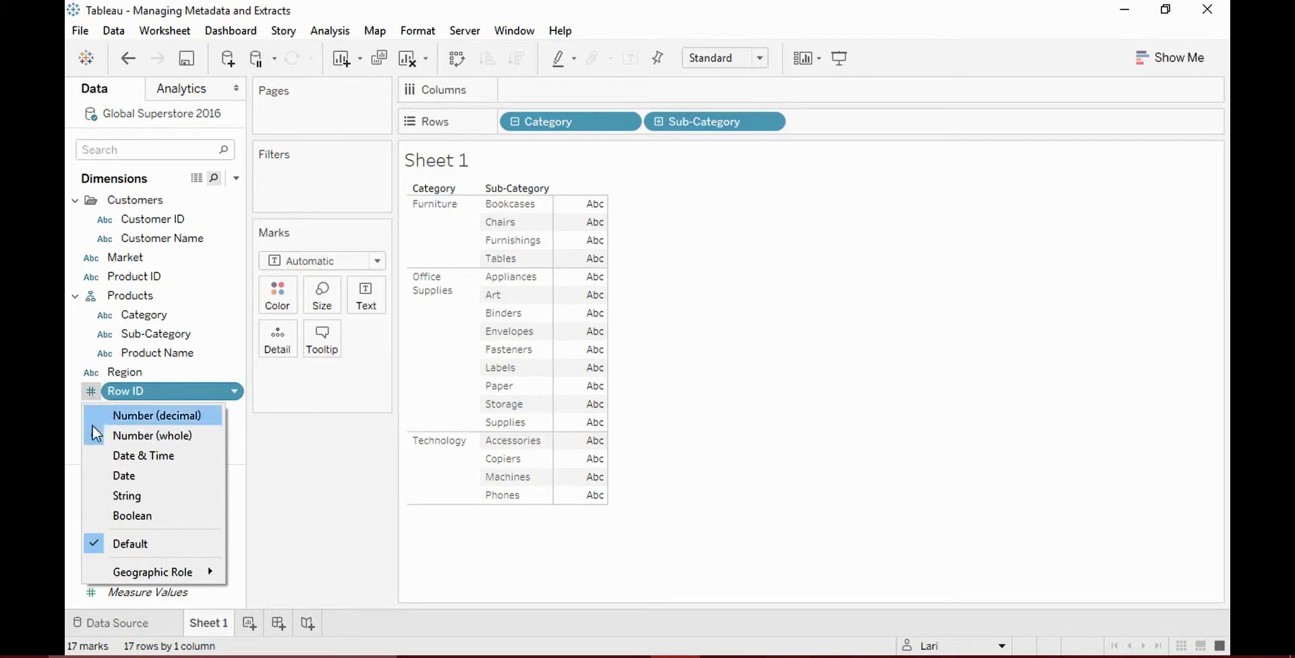
left_click(98, 496)
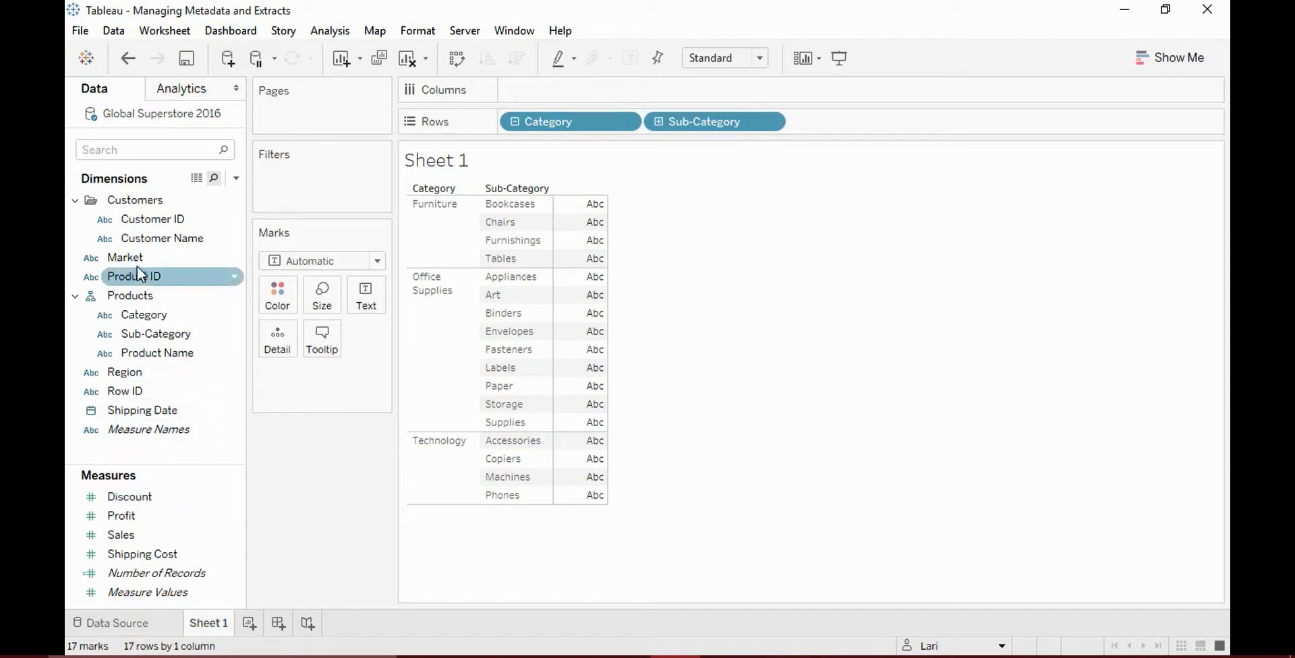
Step: Color the marks by Market and assign the Green-Orange-Teal palette to its values
left_click_drag(131, 258, 281, 286)
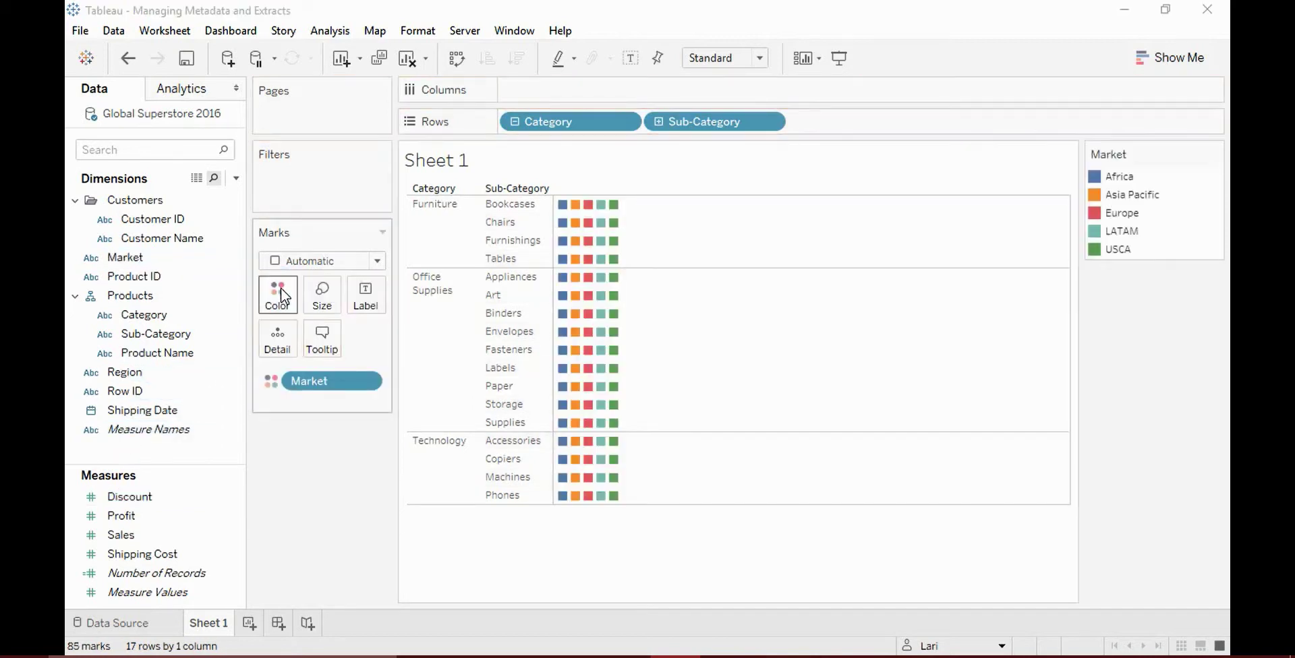
left_click(281, 288)
left_click(326, 353)
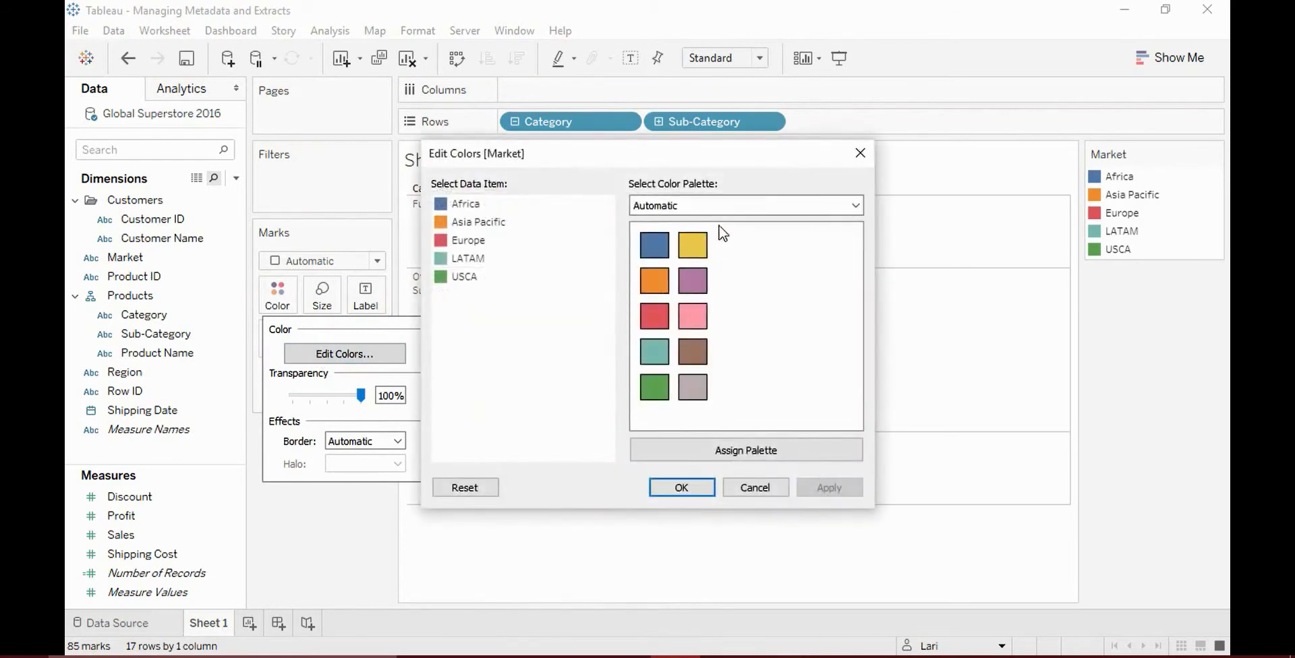
left_click(719, 207)
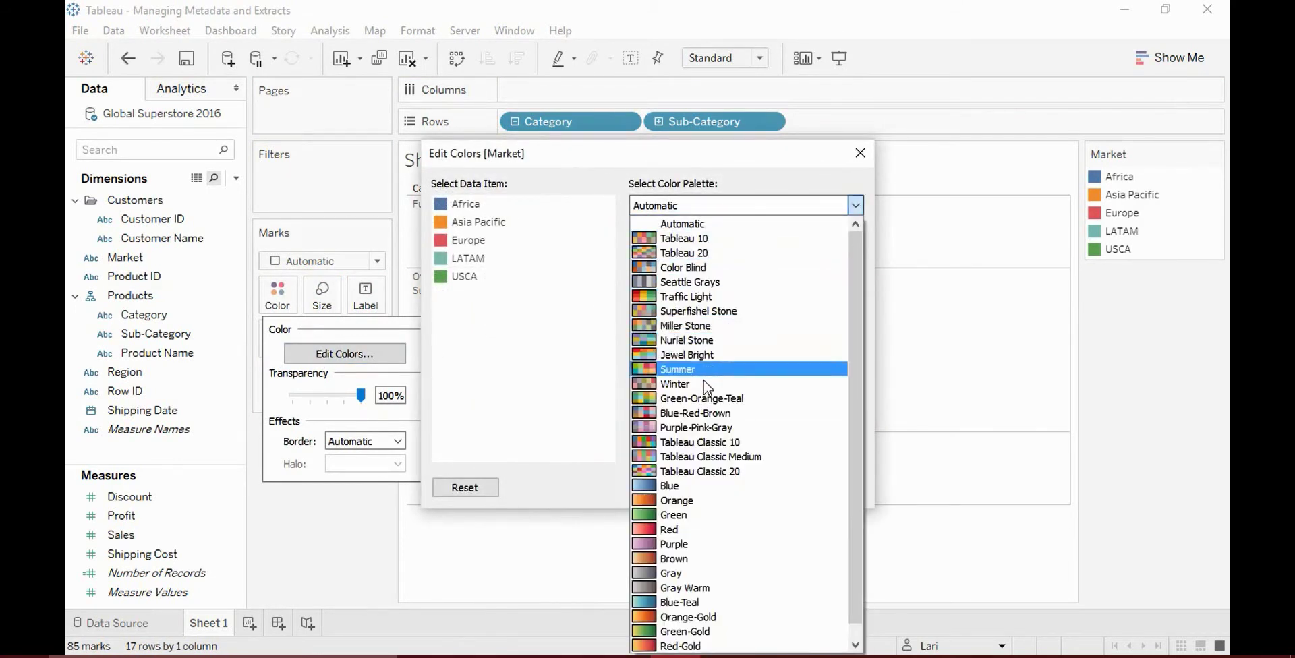
left_click(701, 398)
left_click(701, 449)
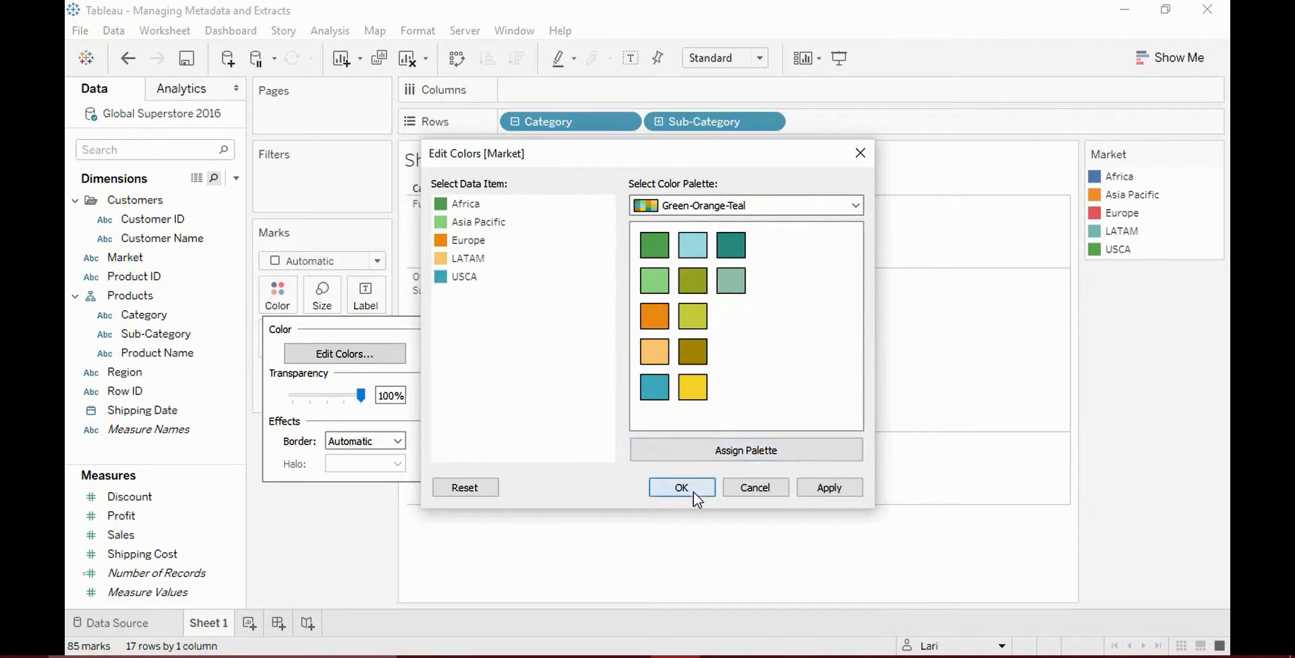
left_click(693, 490)
Step: Remove Market from the marks' color encoding and add it back
left_click_drag(333, 376, 307, 461)
left_click_drag(131, 261, 293, 306)
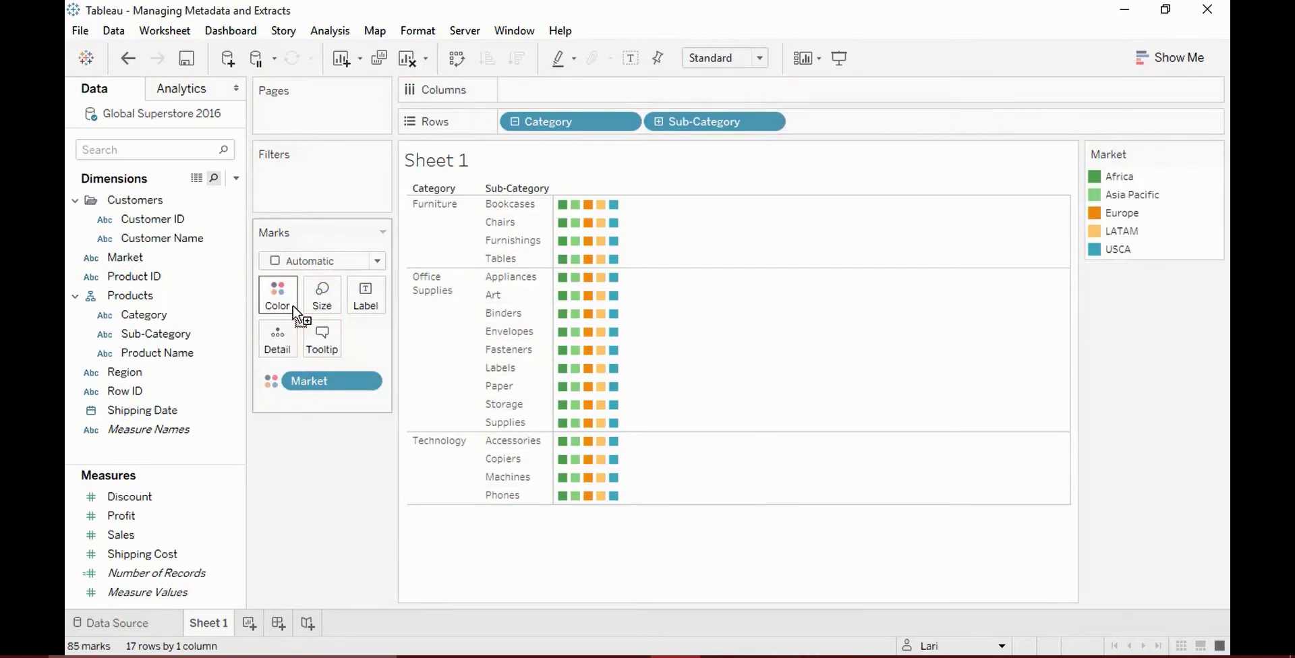
Step: Examine the default properties available for the Discount measure
right_click(164, 499)
mouse_move(245, 390)
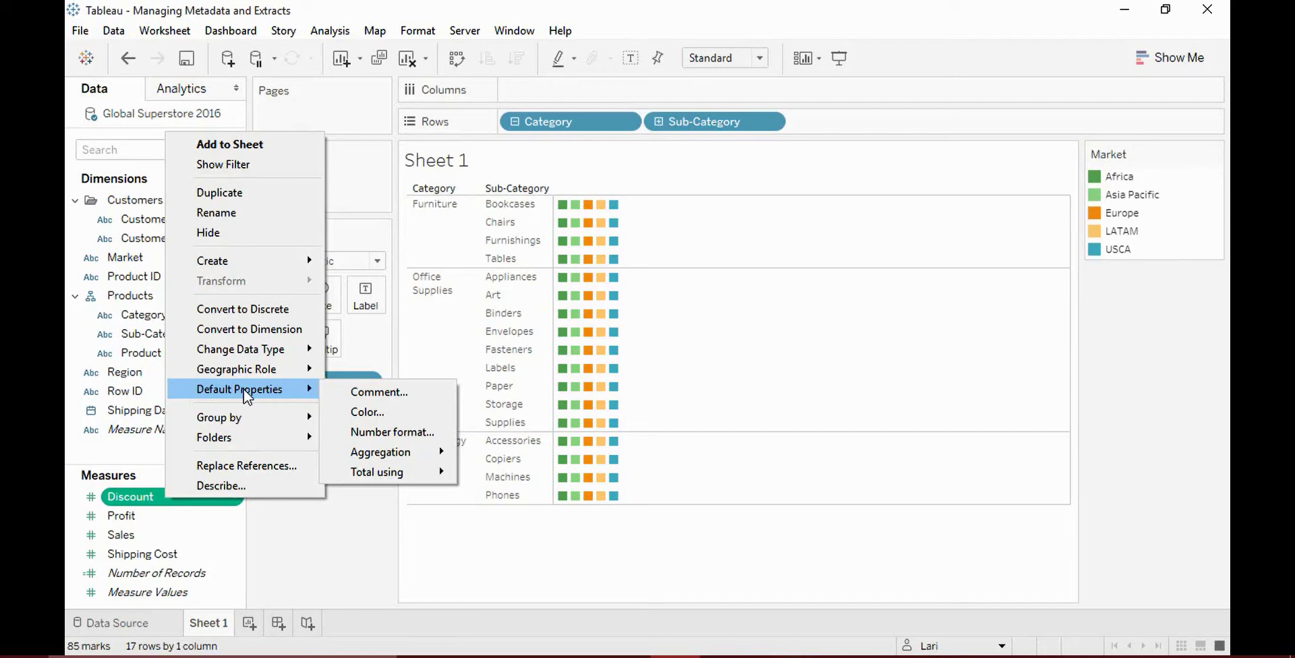
left_click(270, 523)
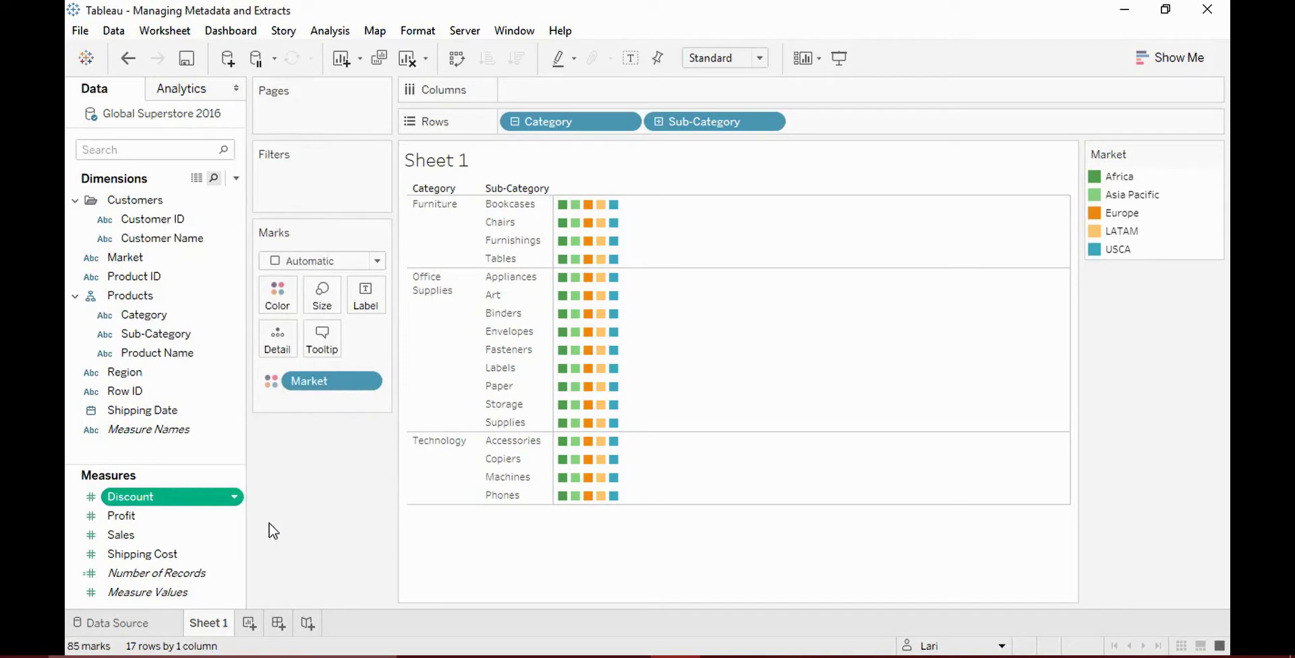
Step: Remove Market from the marks' color encoding and plot average Discount along the columns for each category and sub-category
mouse_move(198, 506)
left_click_drag(318, 382, 298, 473)
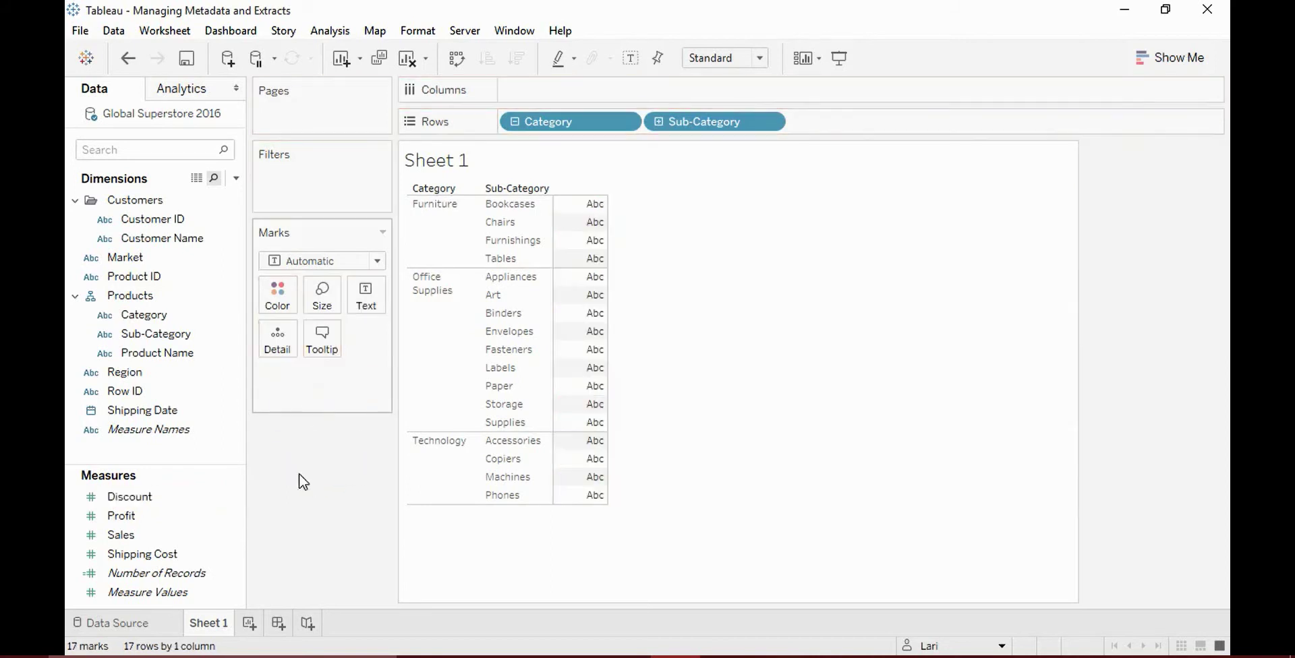
left_click_drag(157, 494, 541, 98)
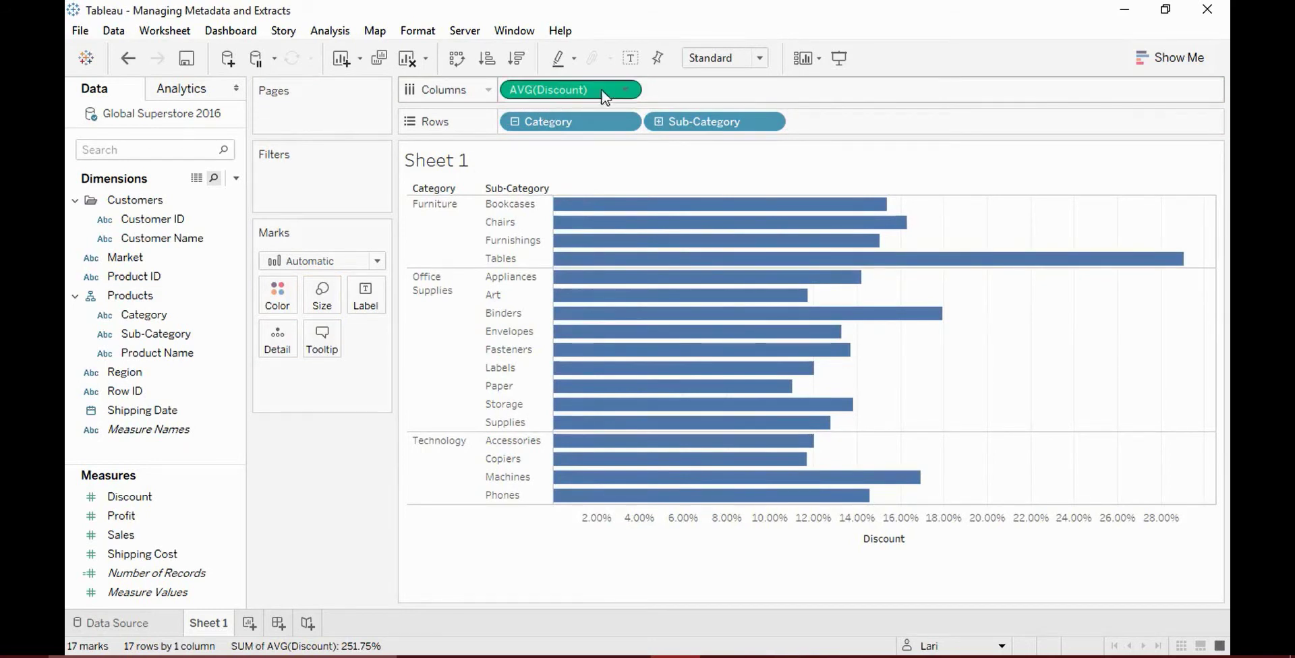
Step: Show the mark labels on the Discount bars to read their values, and hide the labels again
left_click(629, 59)
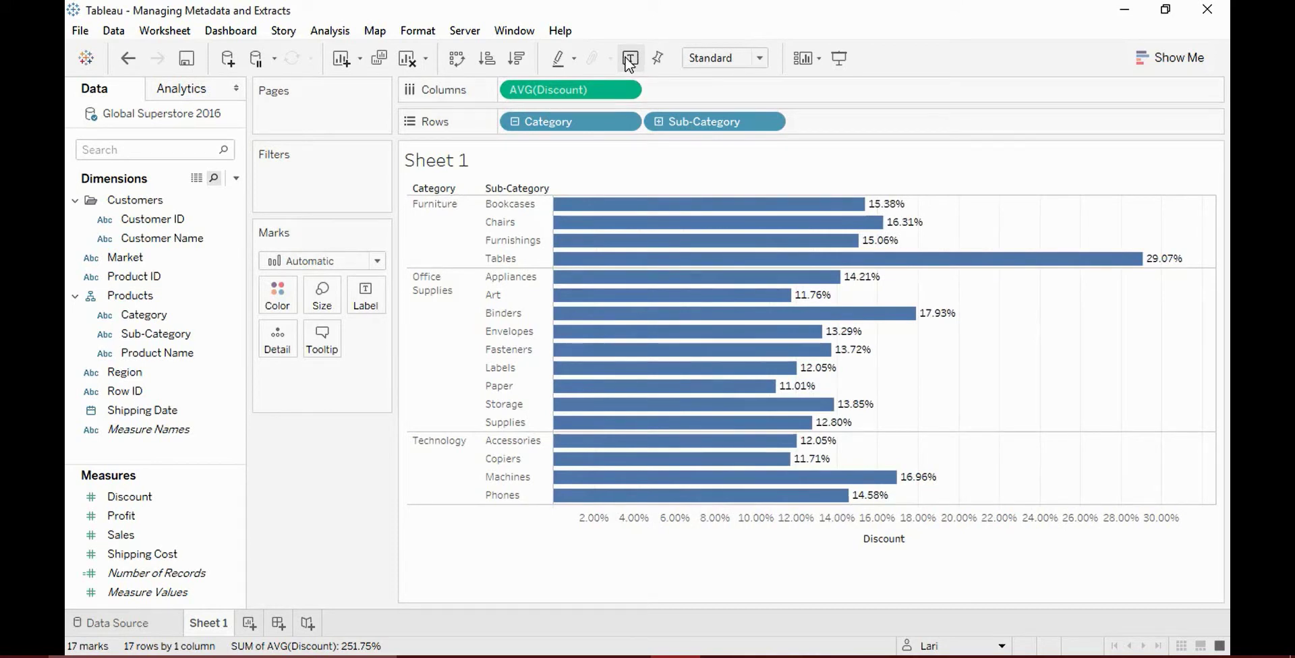
left_click(630, 61)
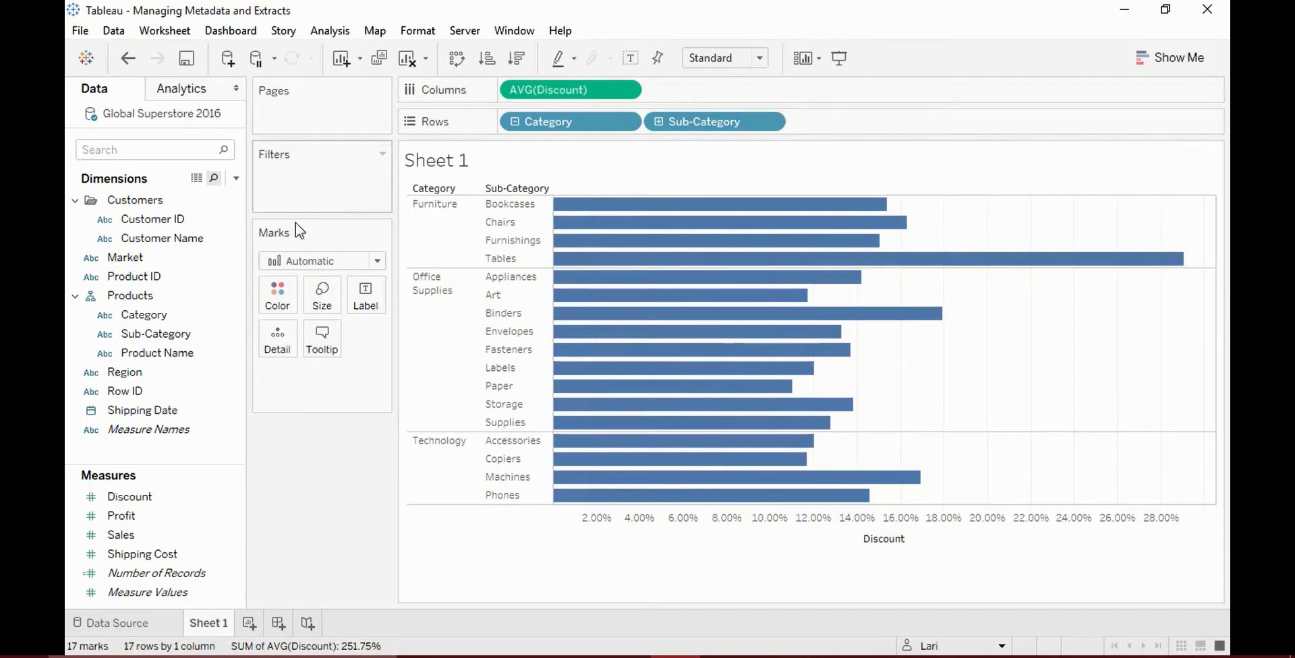
Step: Remove the Products hierarchy from the dimensions
right_click(169, 298)
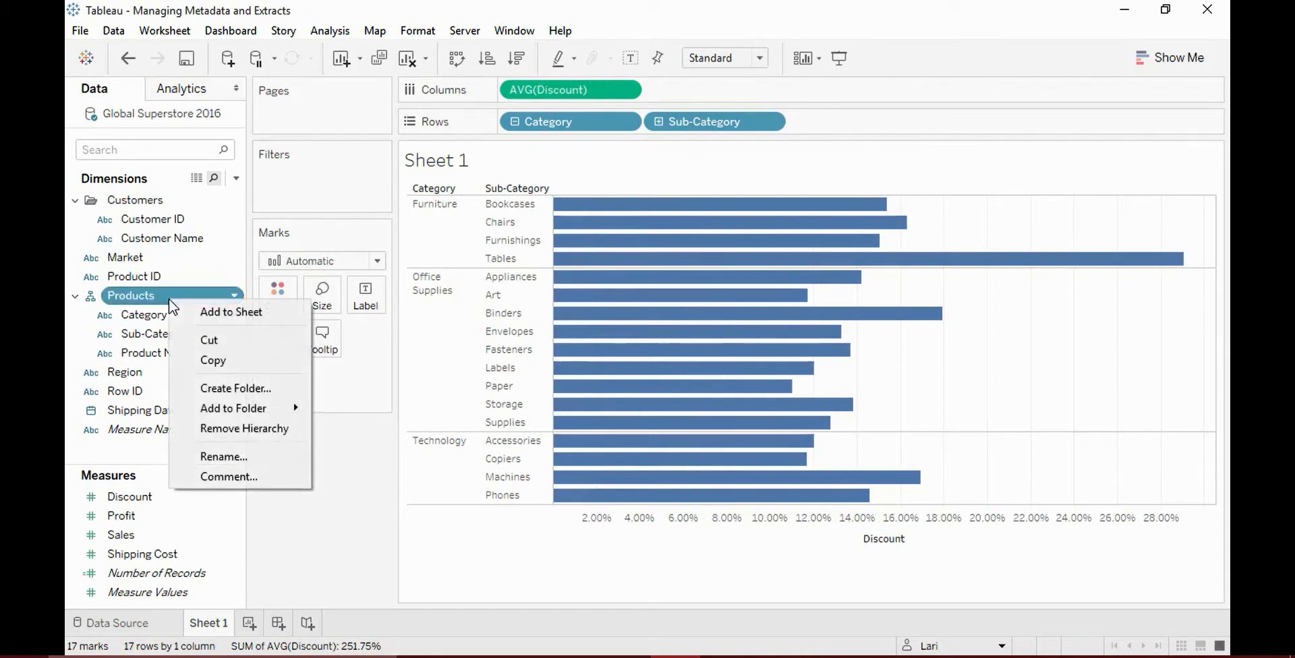
left_click(228, 429)
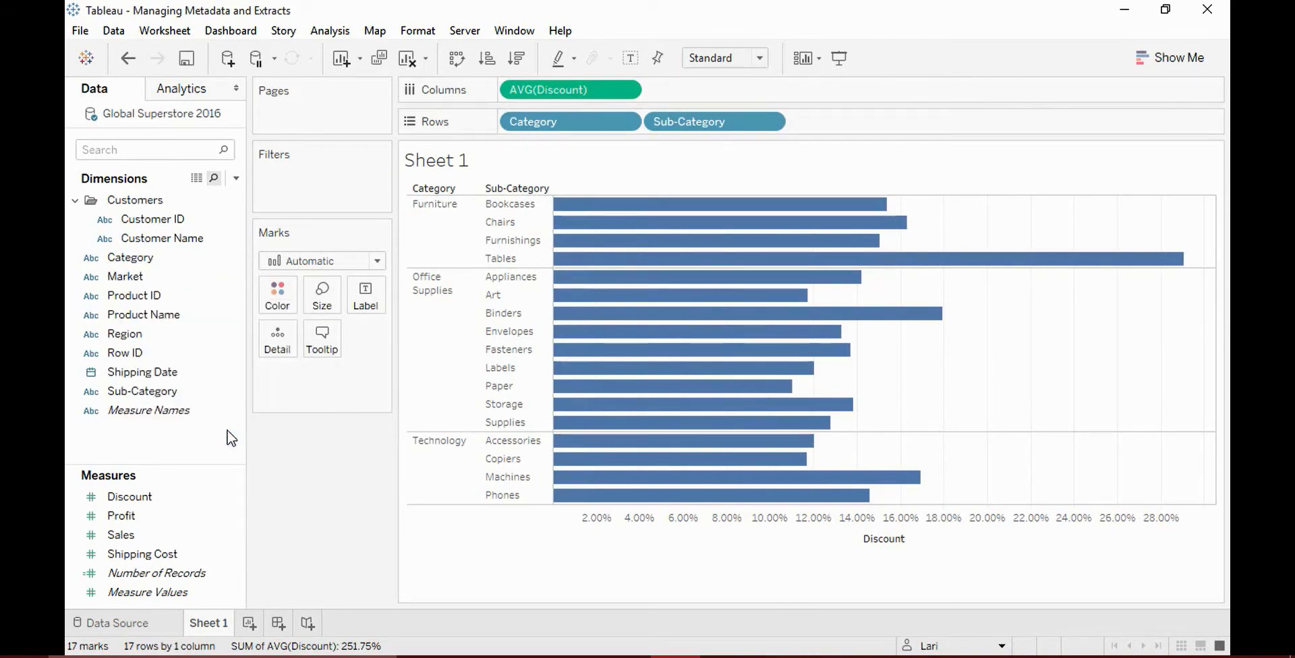
Step: Create a calculated field named "Shipped X days ago" with the formula DATEDIFF("day", [Shipping Date], TODAY())
right_click(158, 438)
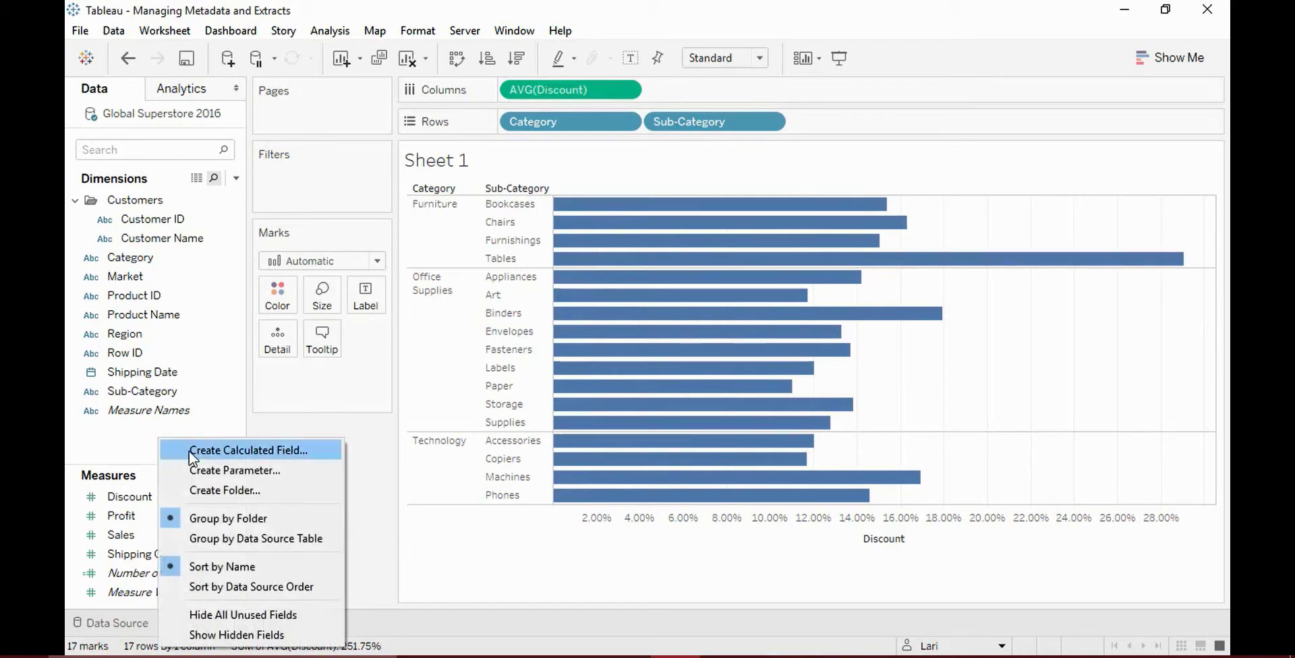
left_click(189, 451)
left_click(285, 379)
type("DATEDIFF(\"day\", [Shipping Date], TODAY())")
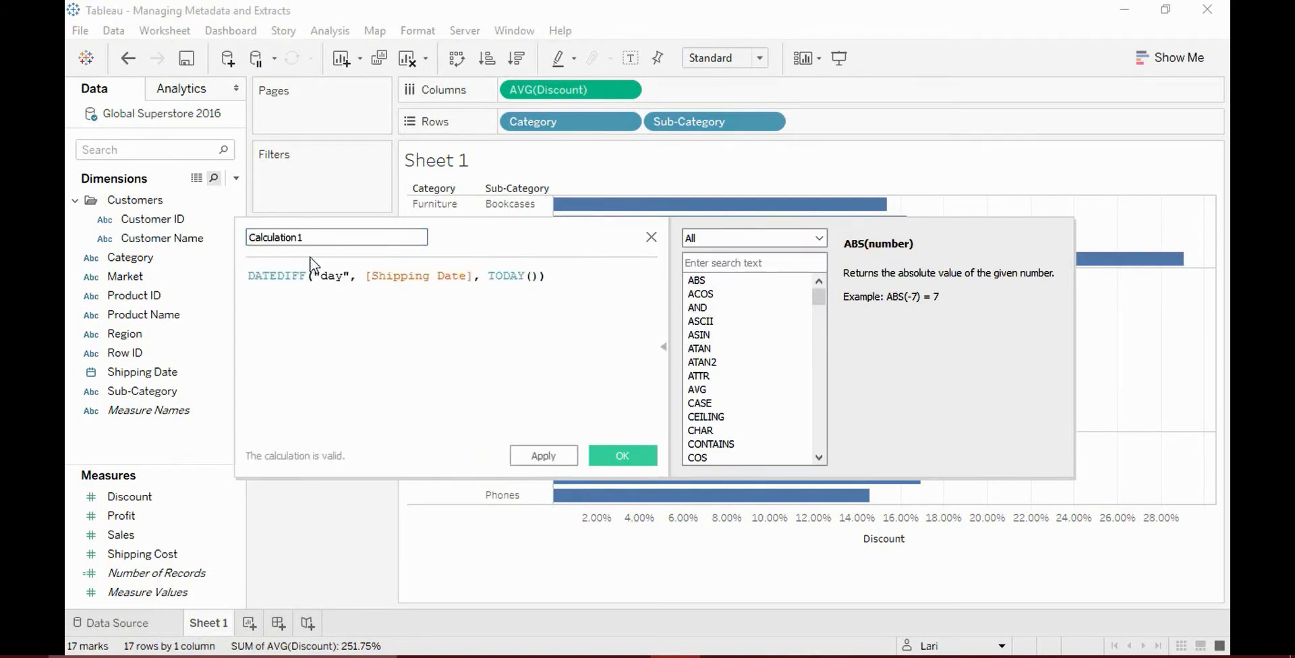
left_click_drag(312, 238, 246, 237)
type("Shipped X days ago")
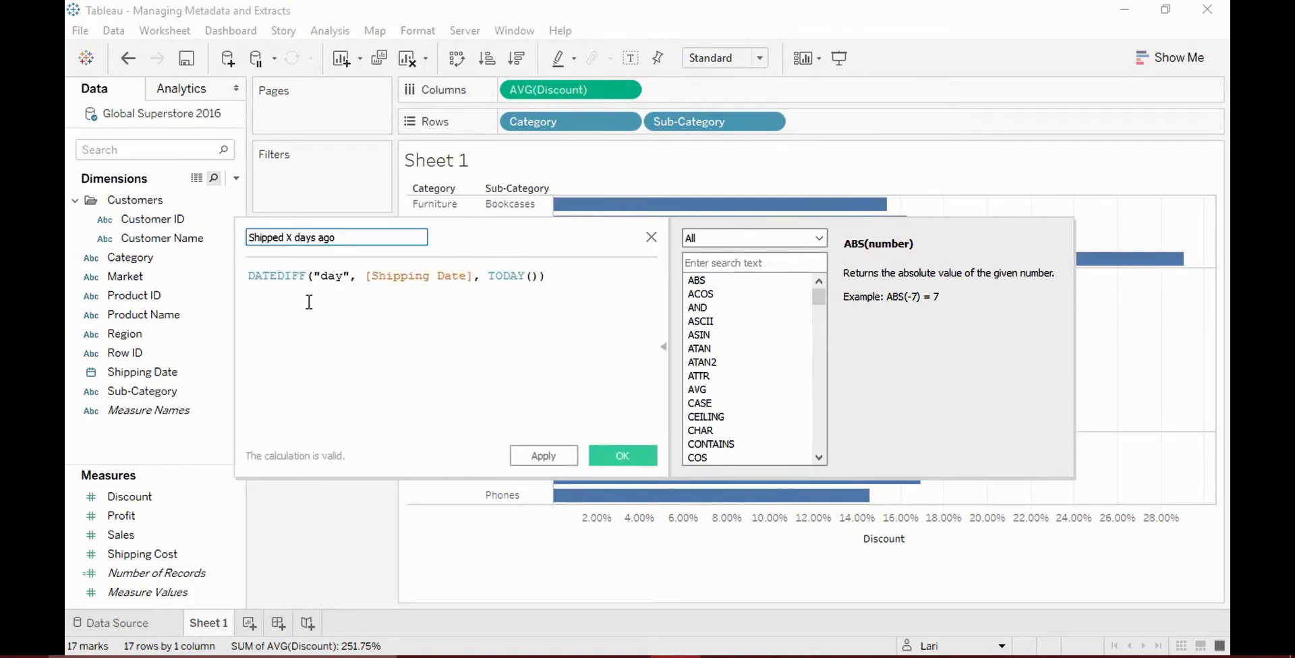
left_click(613, 451)
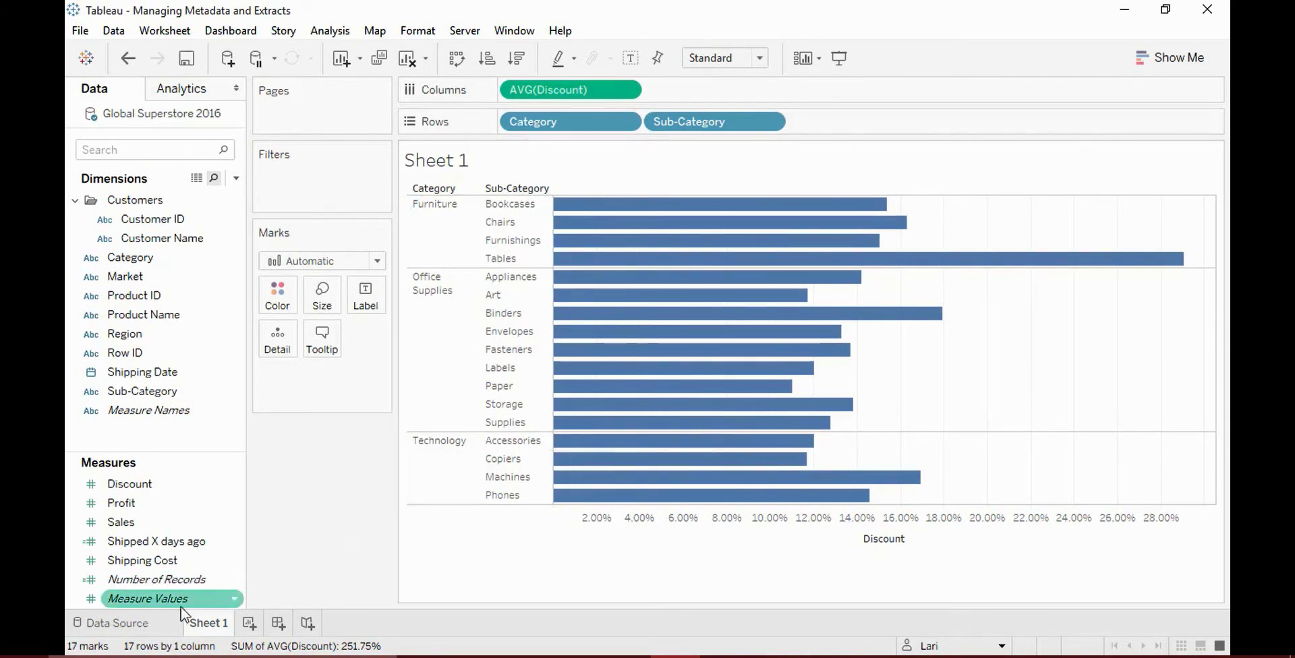
Step: Examine the connection type and fields on the Global Superstore 2016 data source page, and return to Sheet 1
left_click(172, 626)
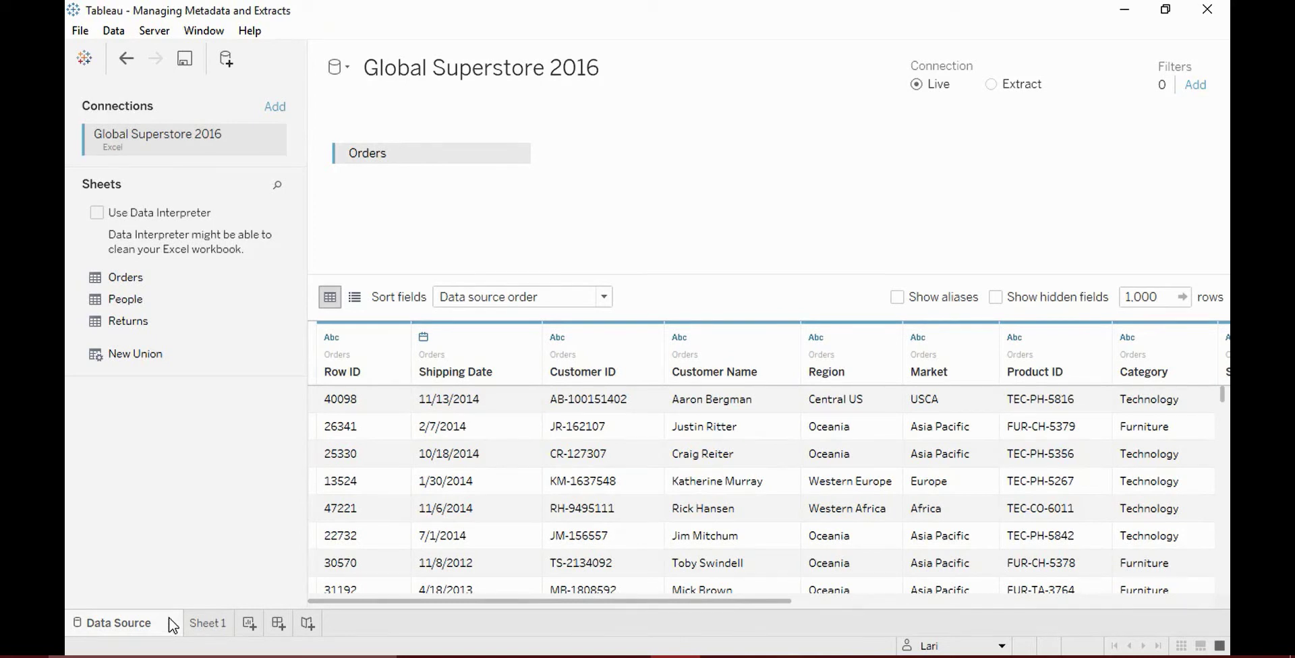
left_click(201, 626)
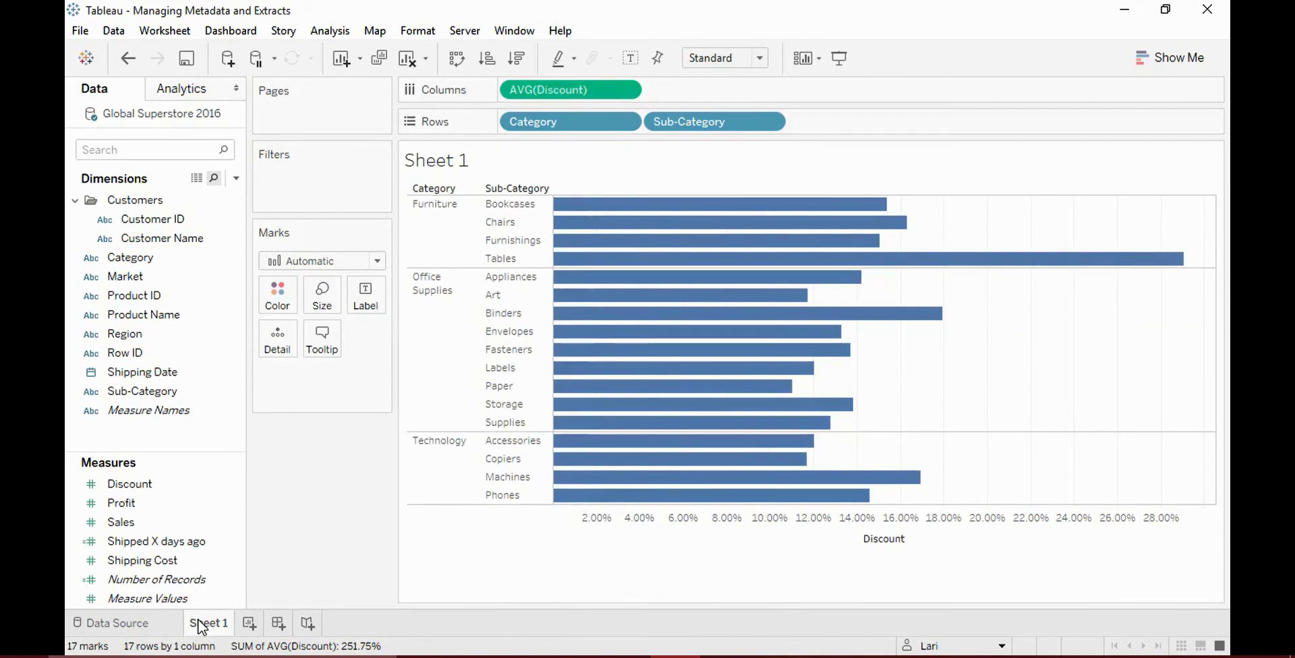
Step: Open the commands available for the Global Superstore 2016 data source from the worksheet
right_click(192, 114)
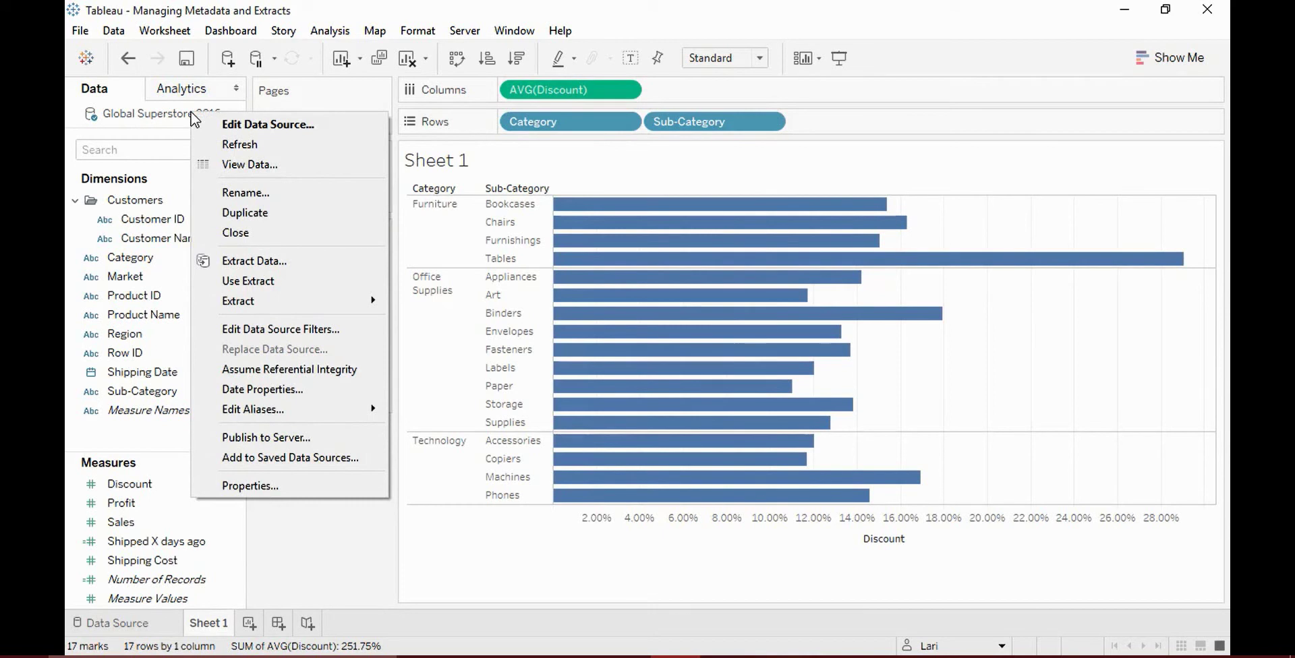